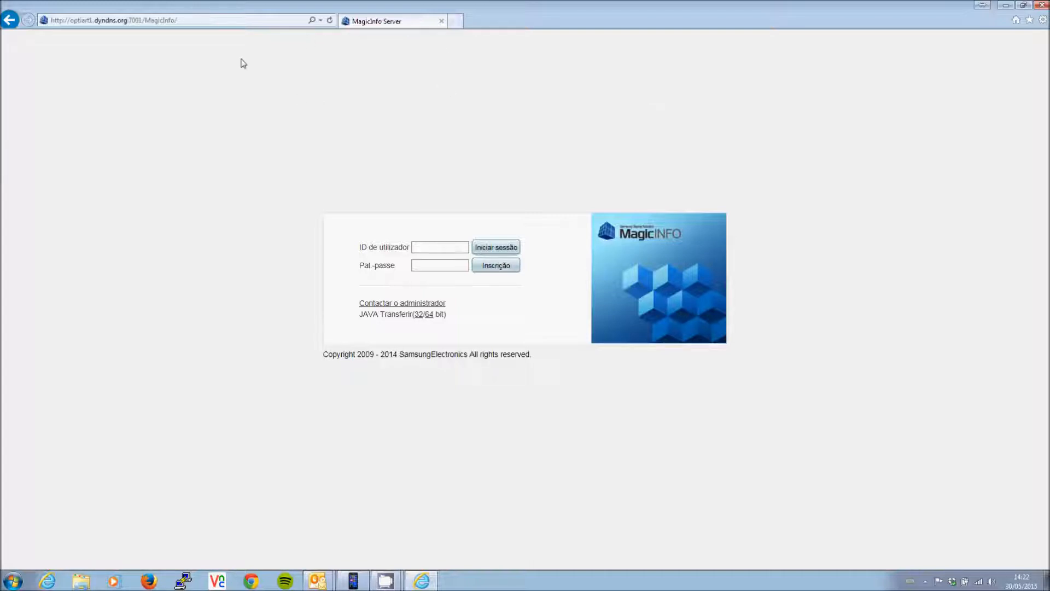
Reload the MagicInfo server page and log in with the administrator user ID and the account password
left_click(208, 22)
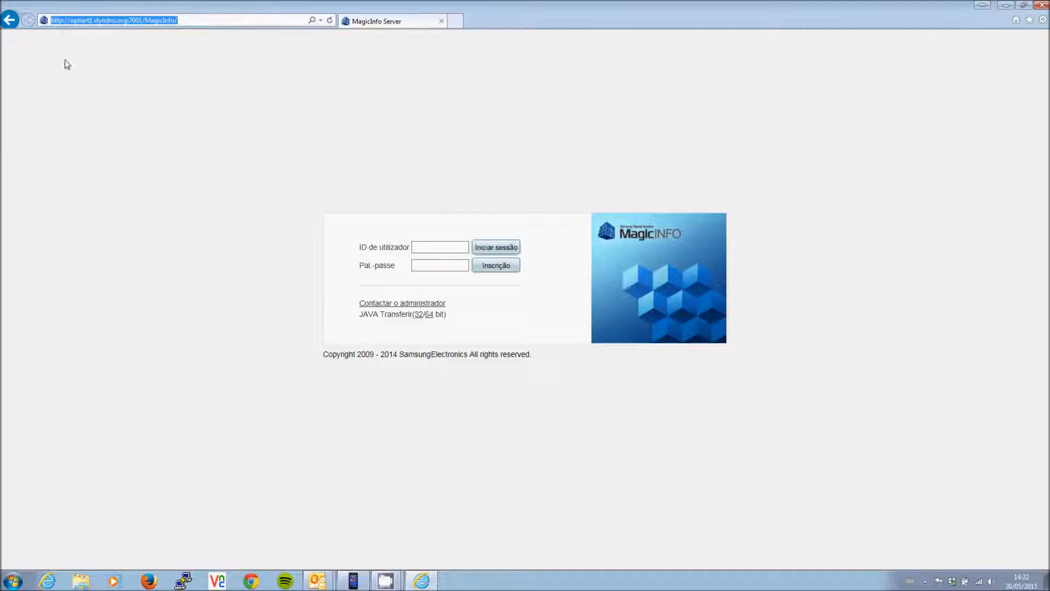
left_click(330, 22)
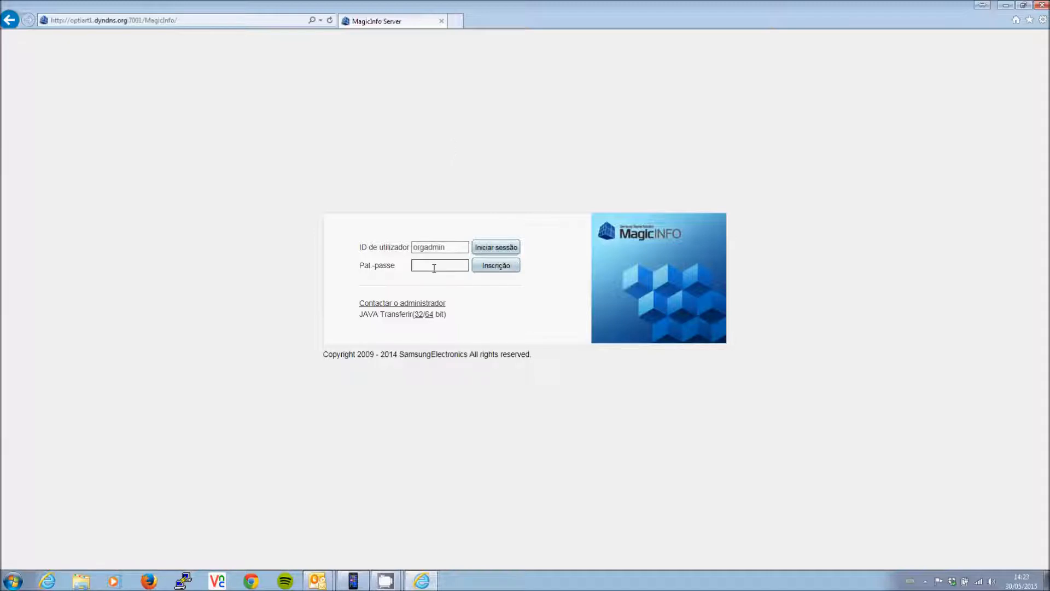
type("•••••••••")
left_click(487, 252)
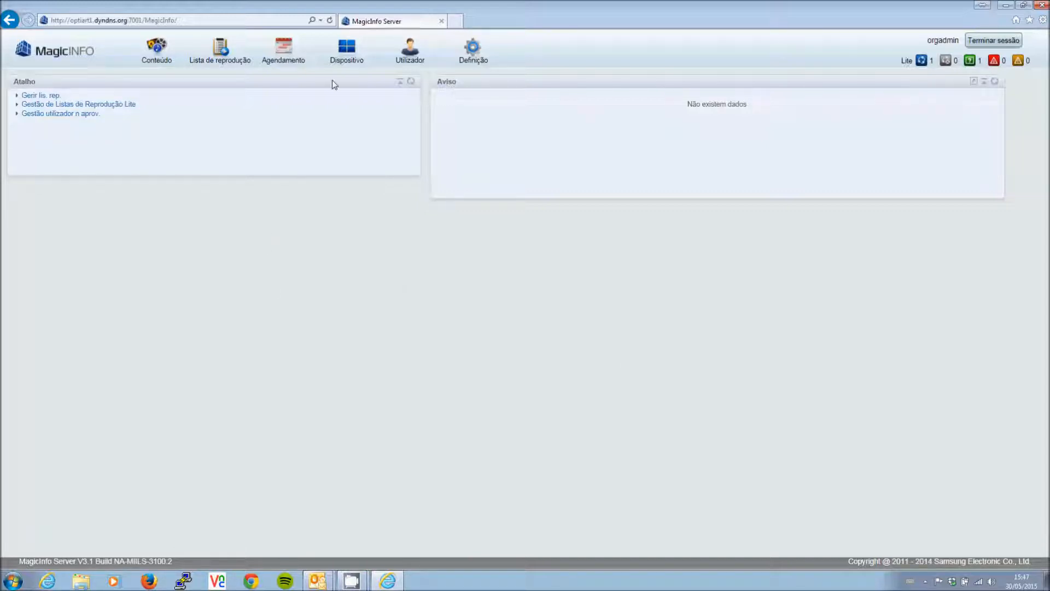
Open the device section and examine the detailed information of UD46D_Cima, including its version, network, system and storage data
left_click(343, 57)
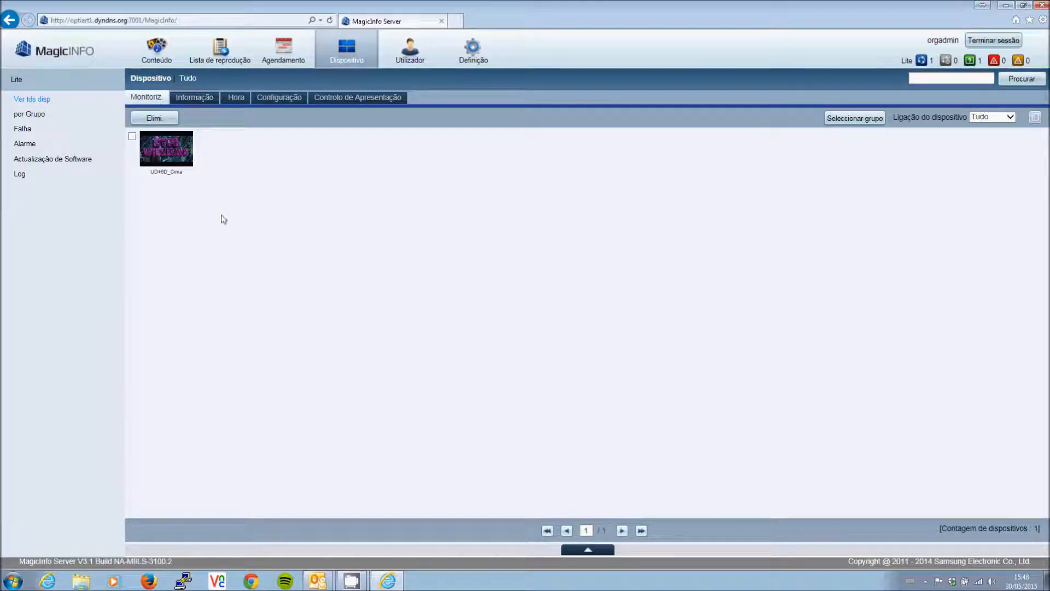
left_click(194, 98)
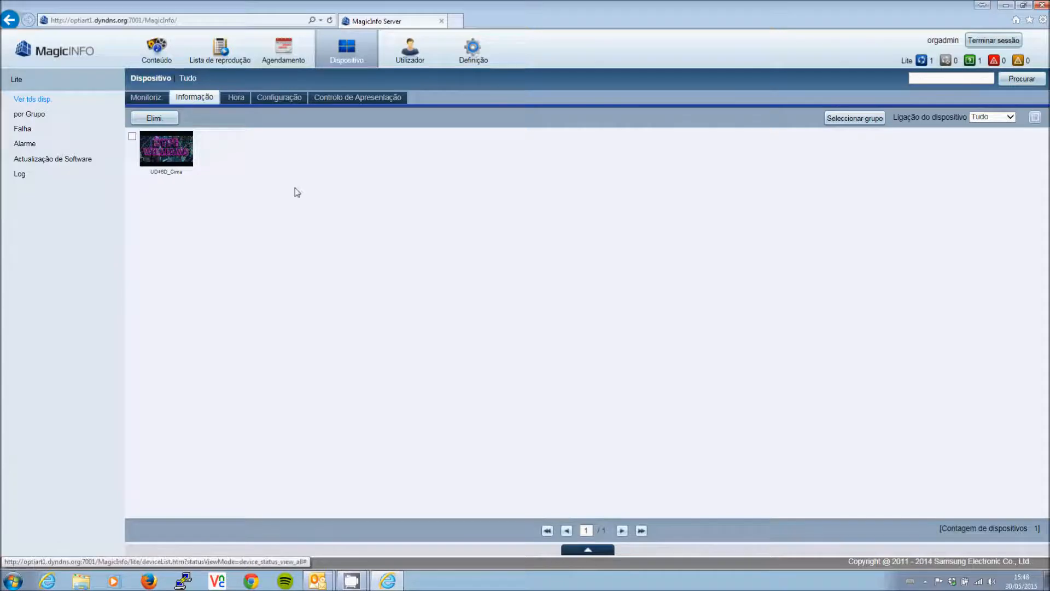
left_click(148, 154)
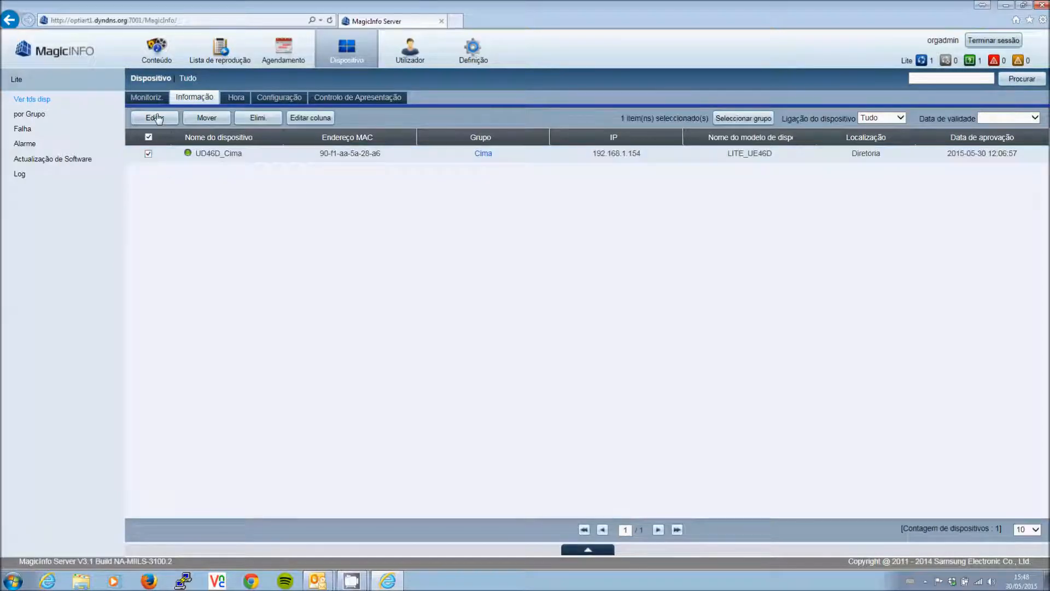
left_click(155, 117)
scroll(488, 215, "down", 5)
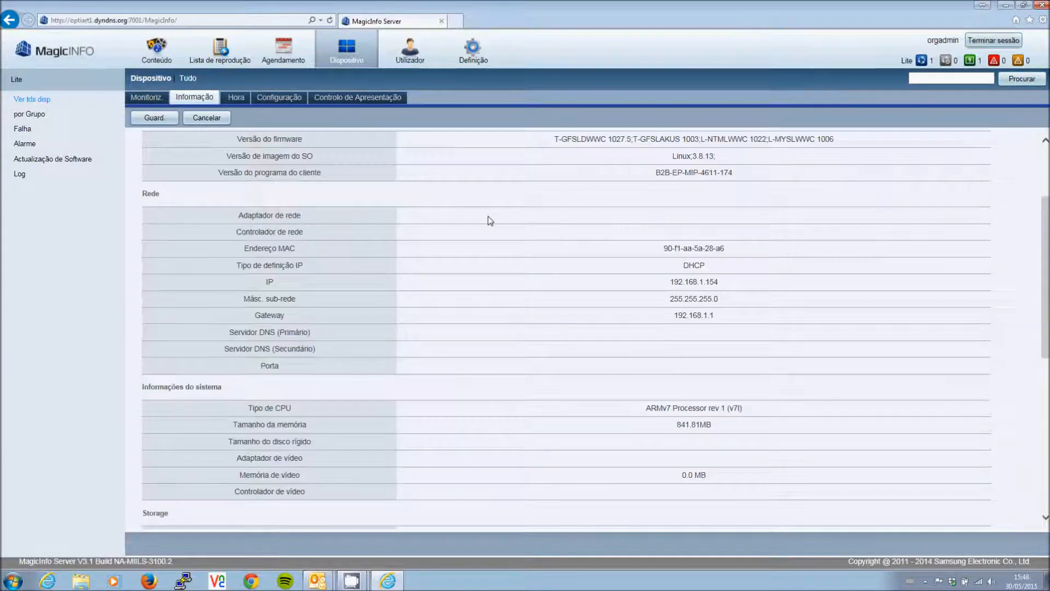
scroll(497, 244, "down", 4)
scroll(501, 303, "up", 5)
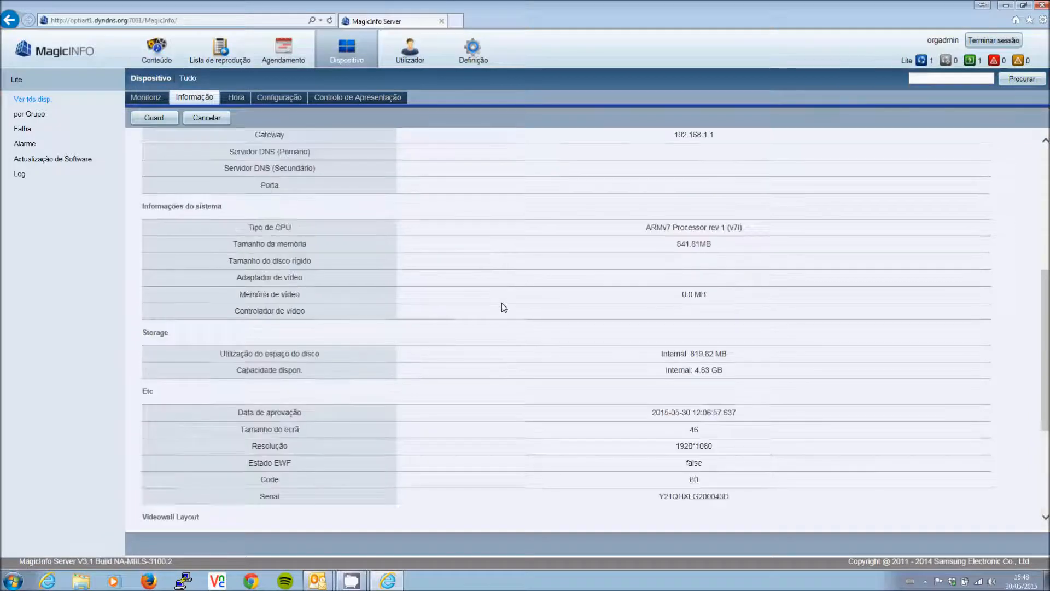
scroll(502, 309, "up", 4)
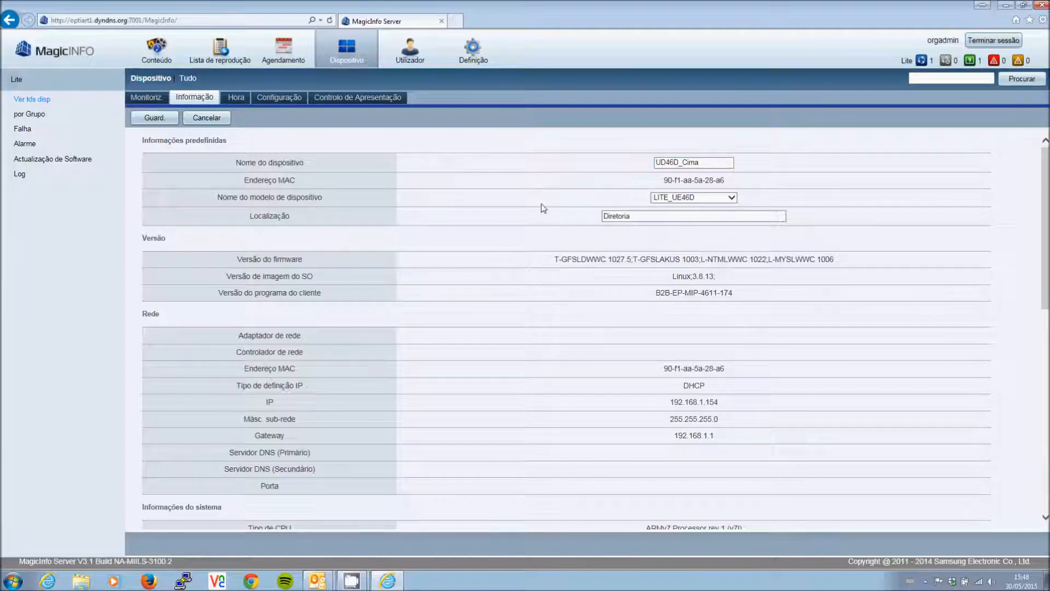
scroll(499, 353, "down", 8)
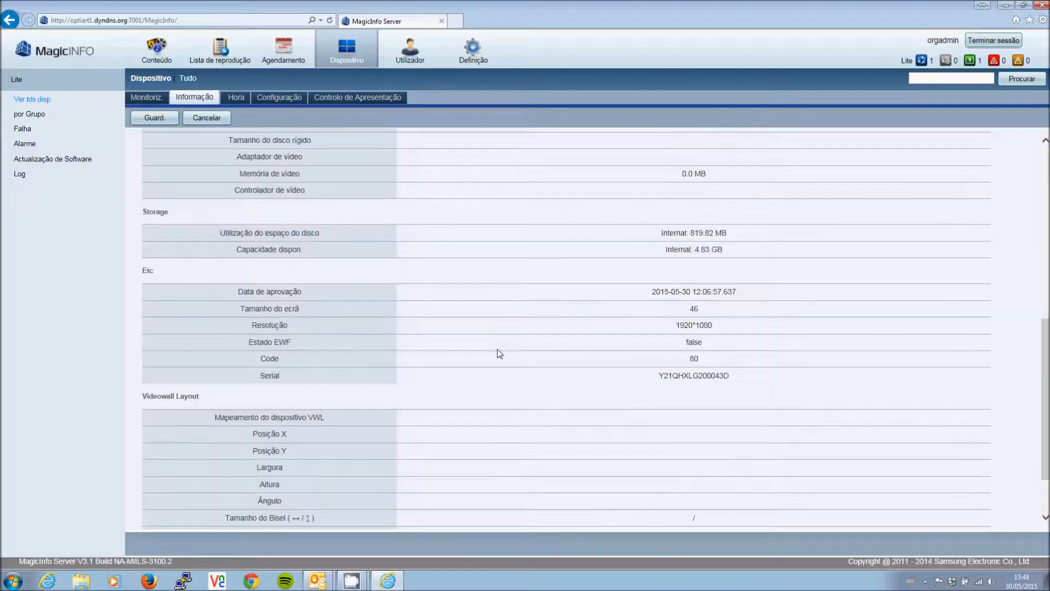
scroll(500, 353, "up", 8)
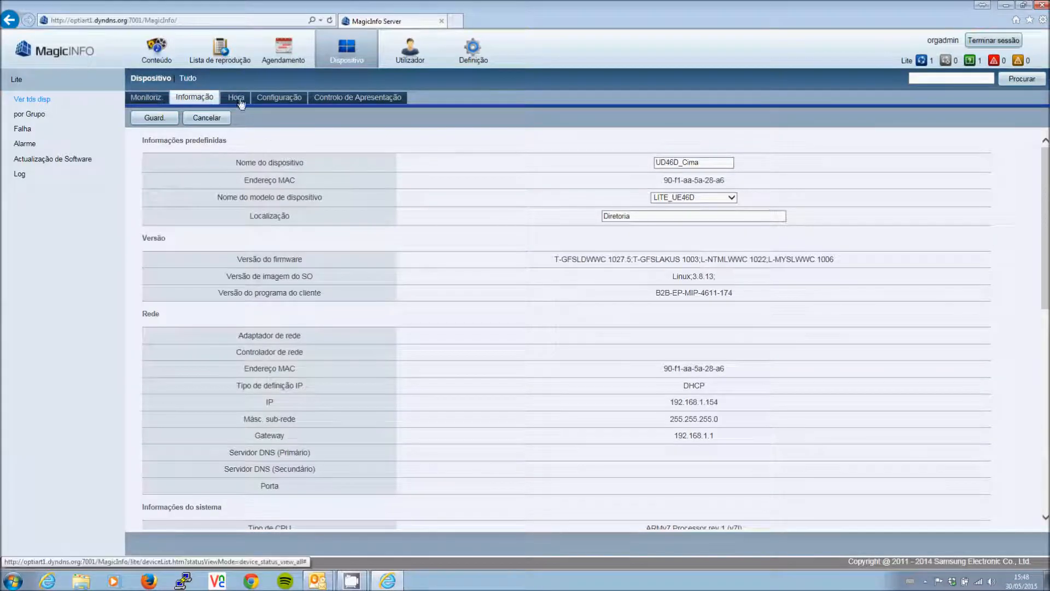
Check the device's time and timer overview, and open the configuration settings of UD46D_Cima for viewing
left_click(241, 103)
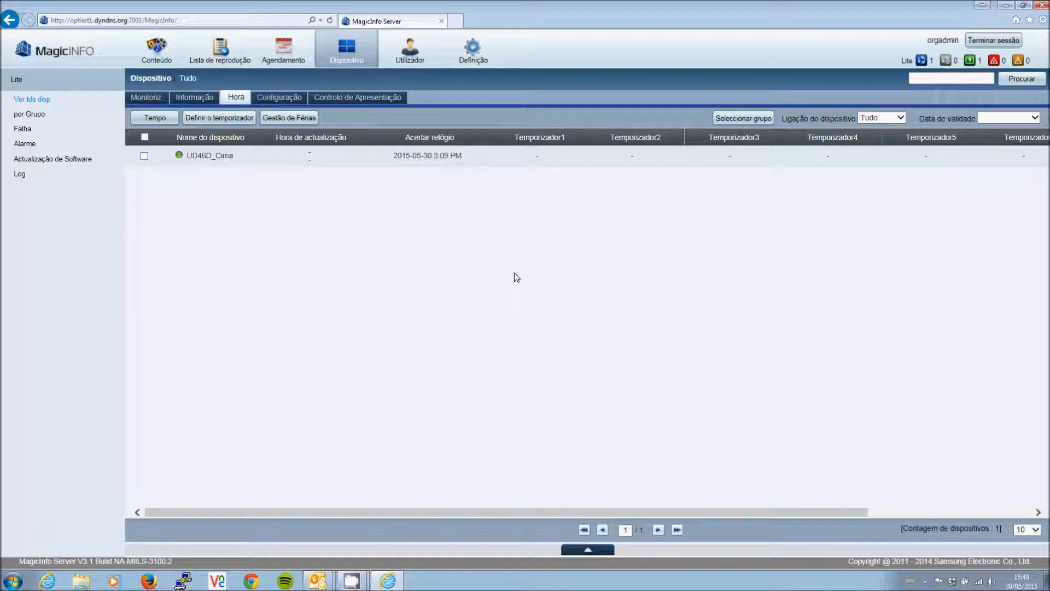
left_click(286, 104)
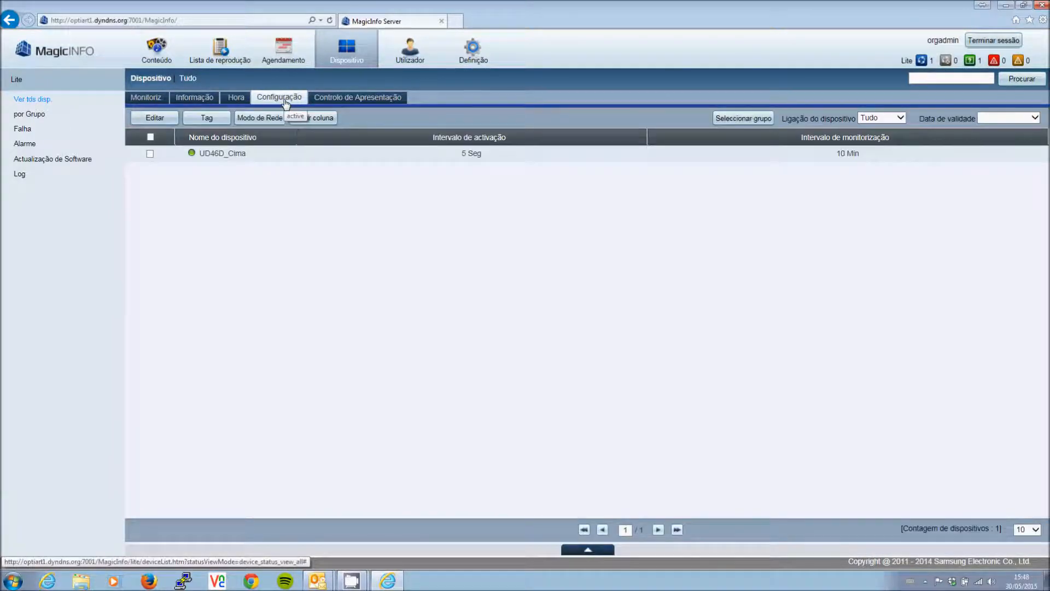
left_click(150, 154)
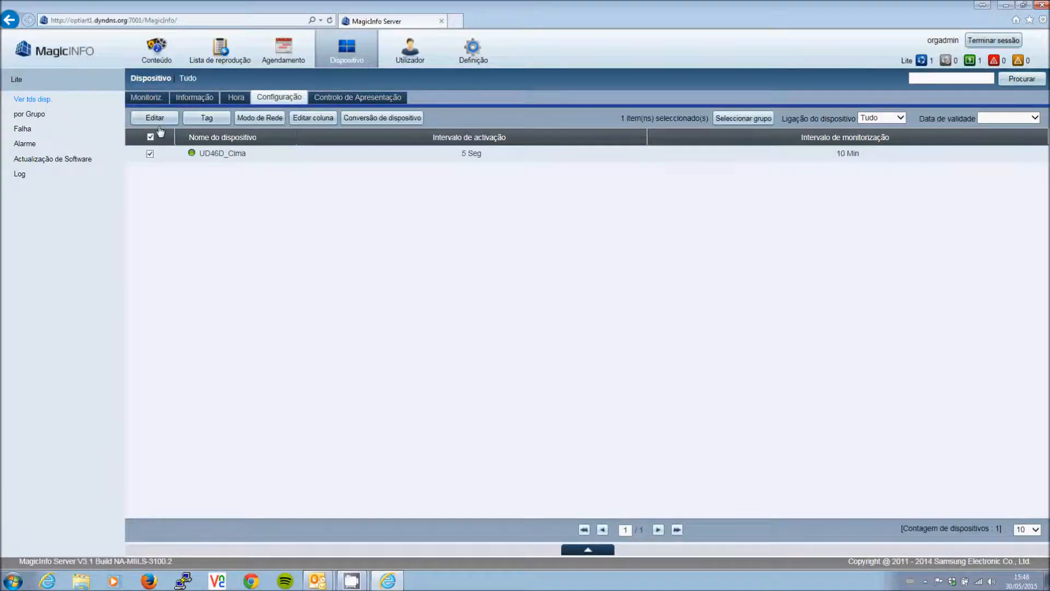
left_click(155, 117)
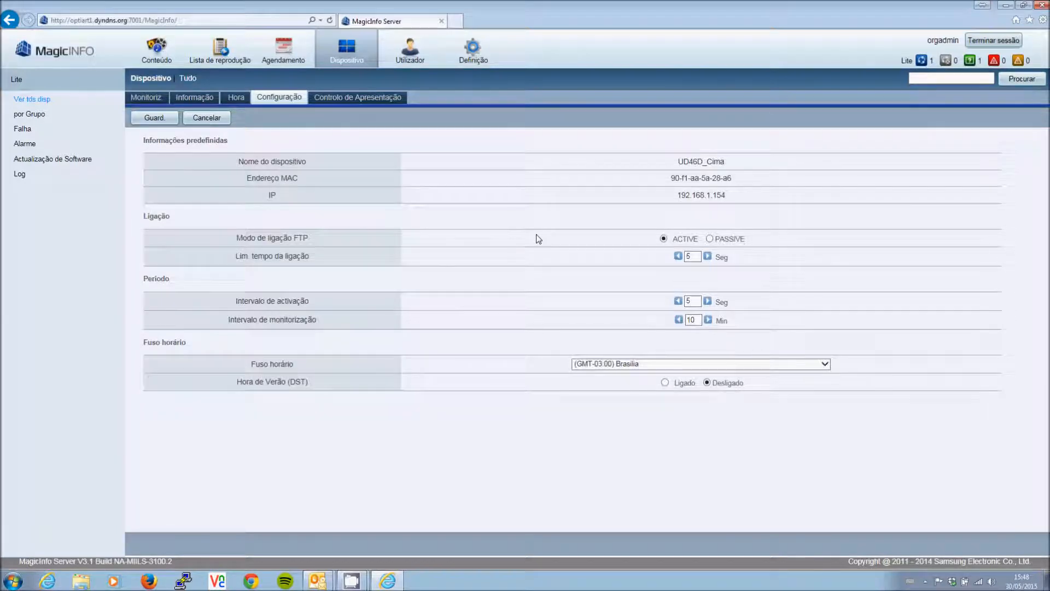
Open the display control settings of UD46D_Cima for editing
left_click(359, 99)
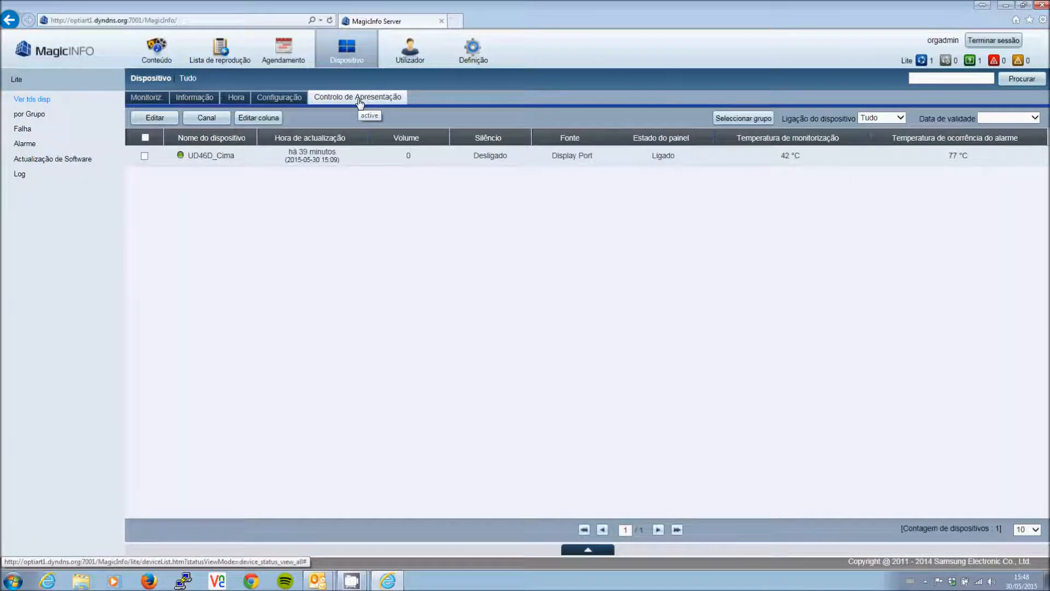
left_click(163, 119)
left_click(597, 351)
left_click(145, 138)
left_click(154, 118)
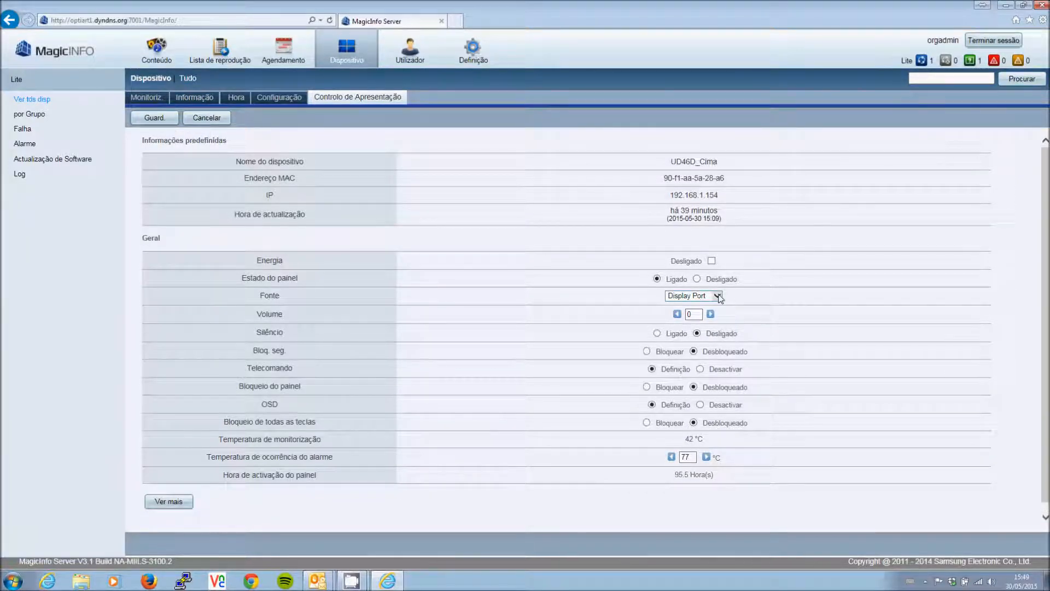
Try out the display's source options, choosing MagicInfo-Lite/S as the source without saving
left_click(718, 296)
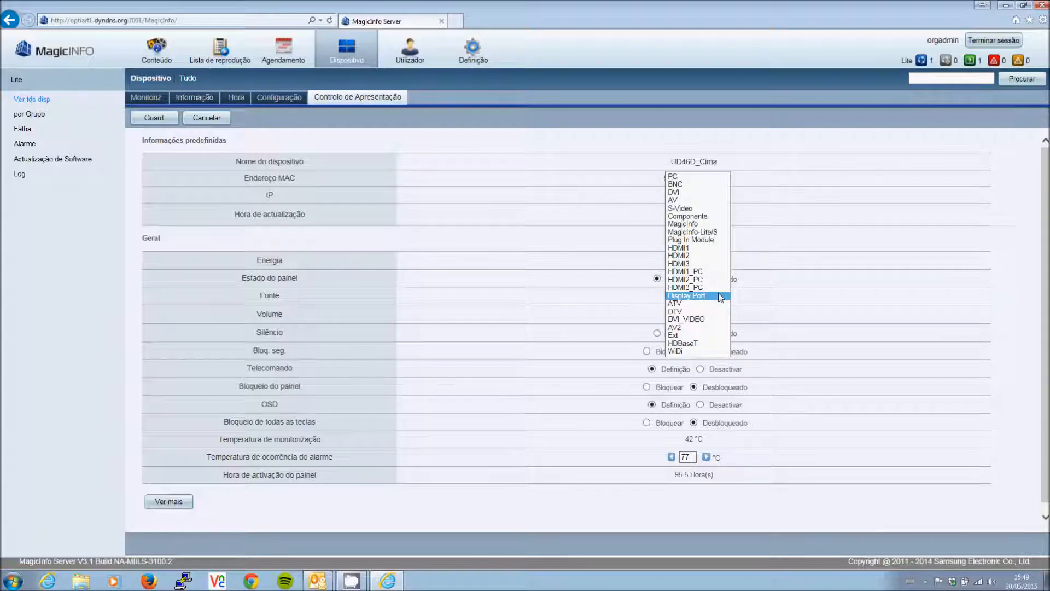
left_click(719, 296)
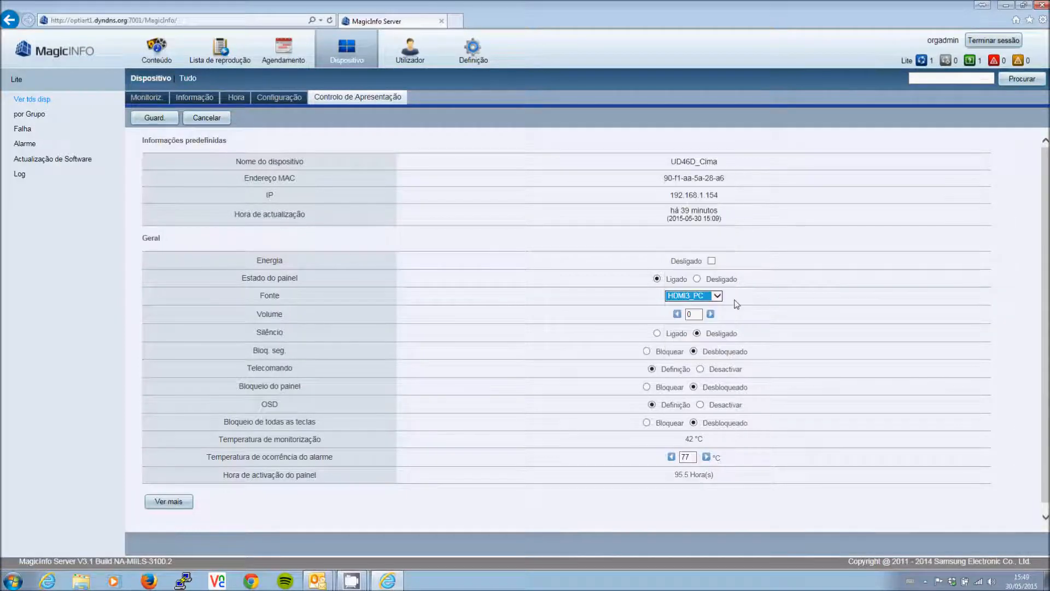
left_click(718, 298)
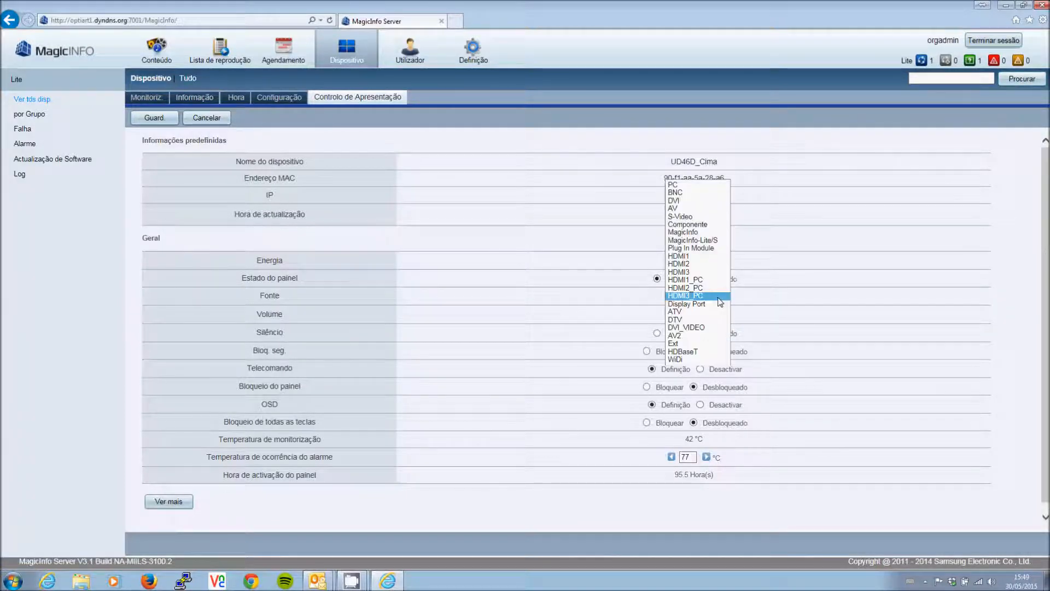
left_click(723, 240)
left_click(774, 274)
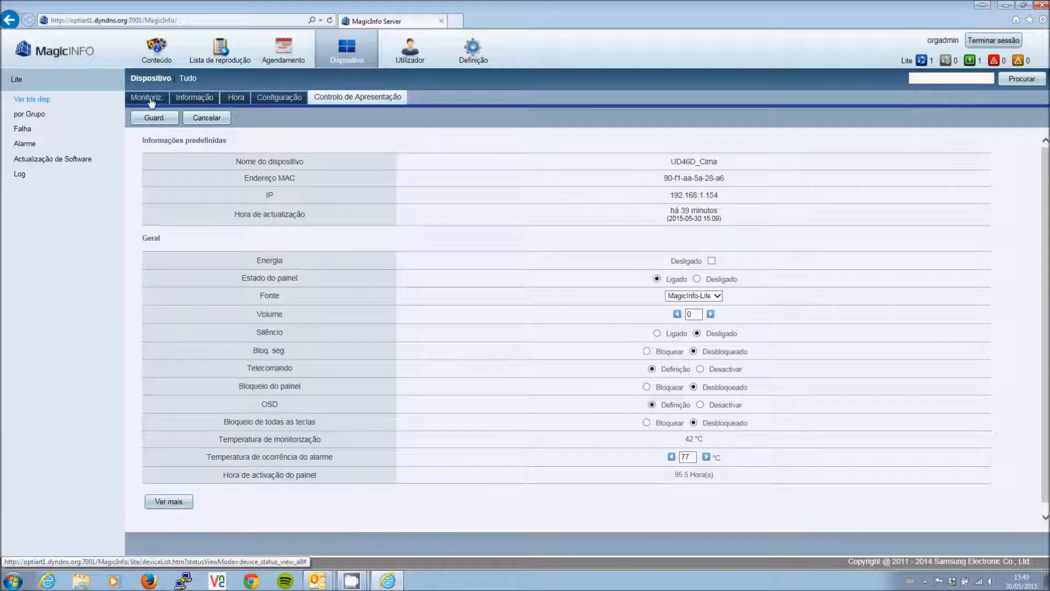
Examine the monitoring details of UD46D_Cima: device information, content being played and content transfer status
left_click(152, 102)
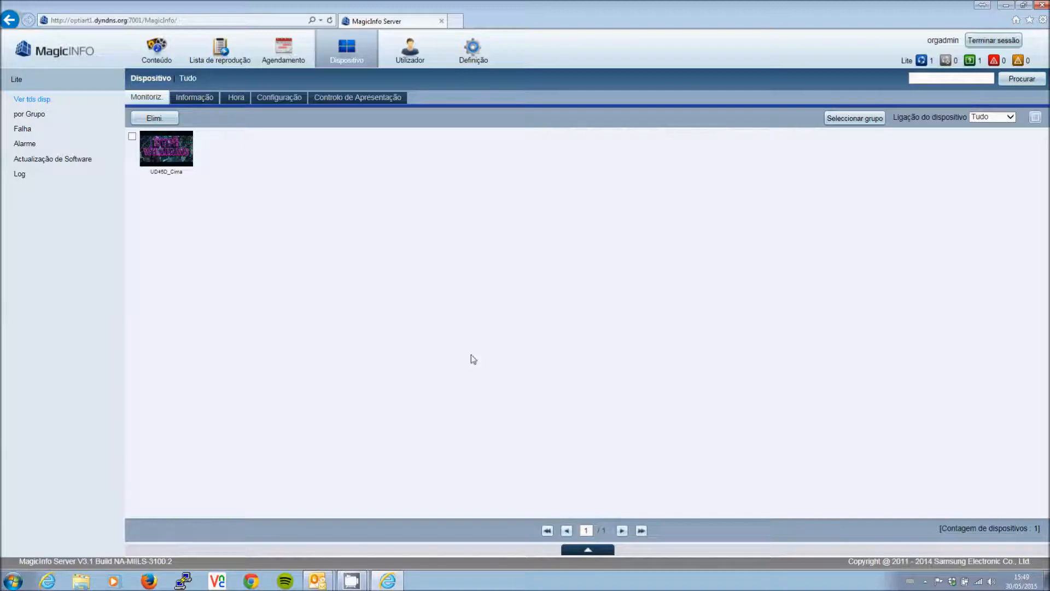
left_click(165, 153)
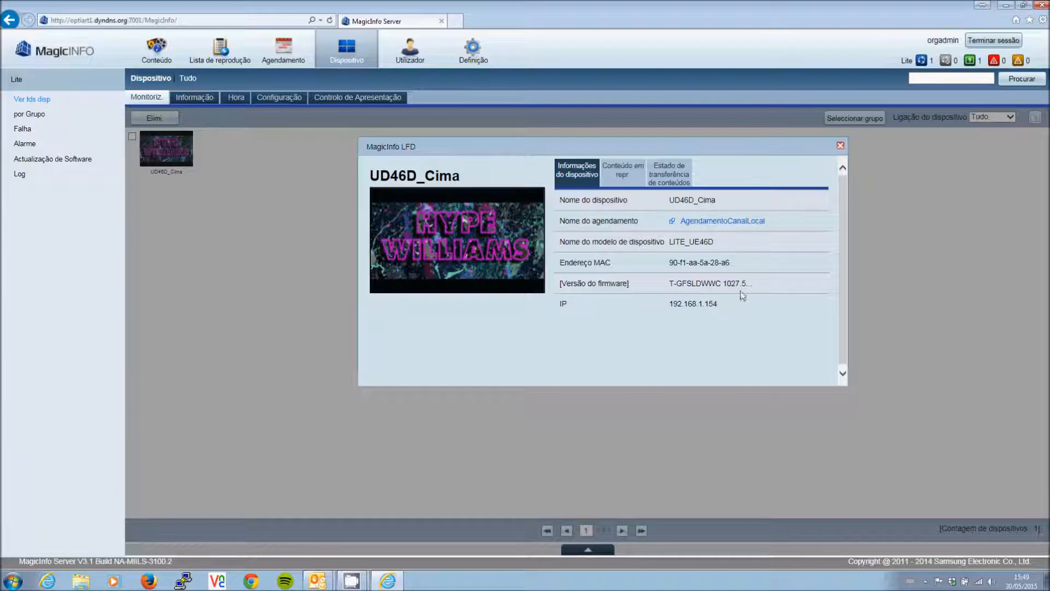
left_click(625, 174)
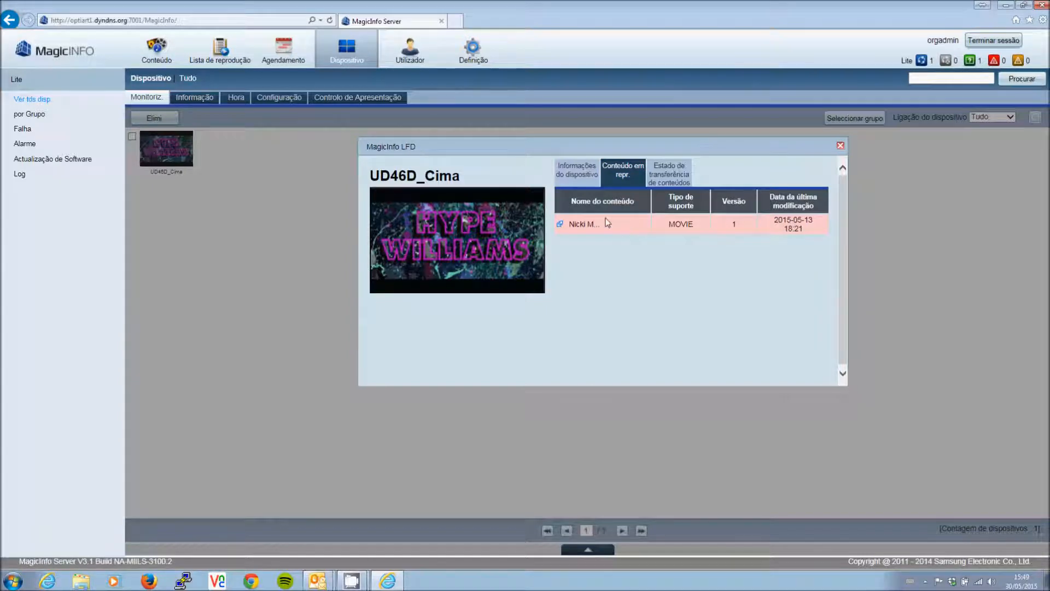
left_click(675, 178)
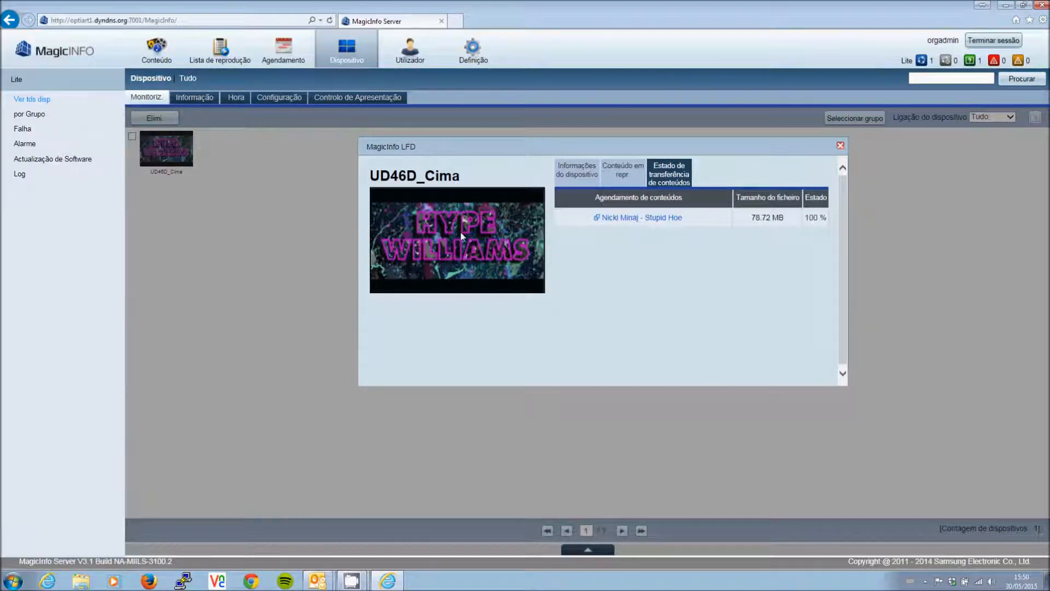
left_click(612, 181)
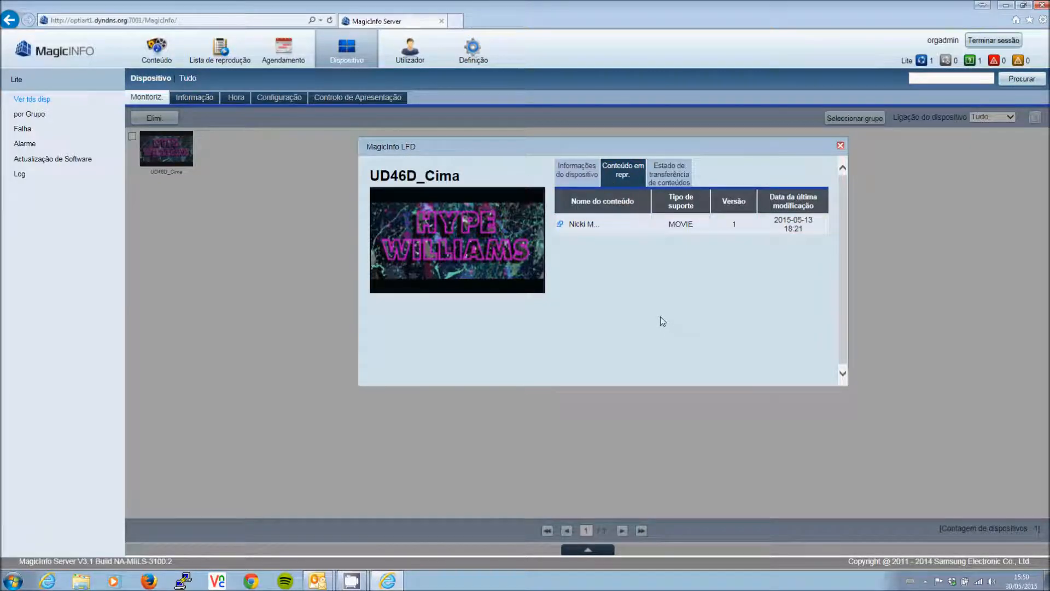
left_click(675, 173)
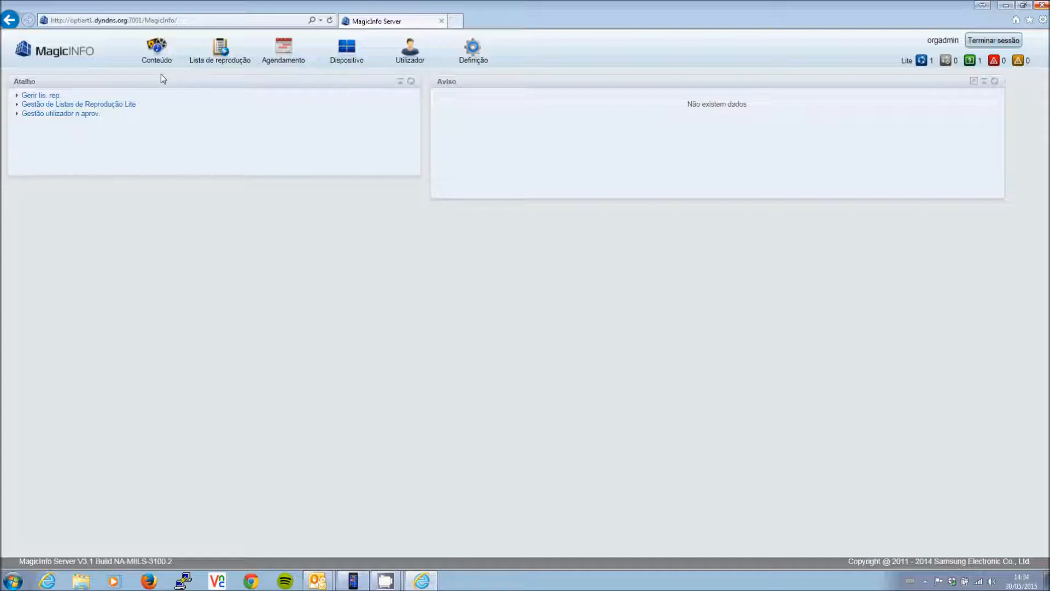
Start adding local content in the content library and run the downloaded Java content upload tool
left_click(159, 55)
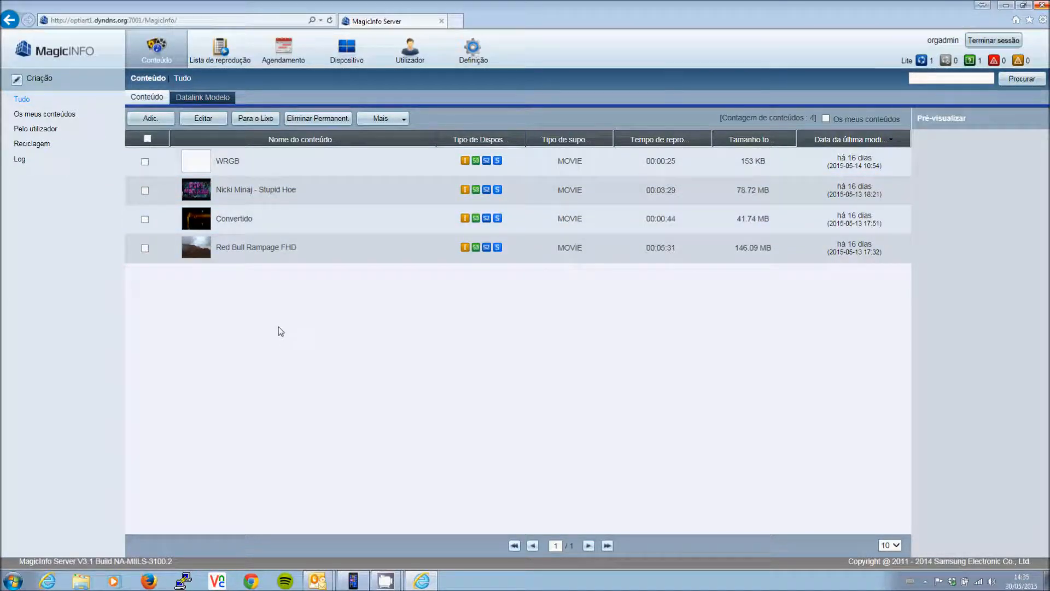
left_click(159, 121)
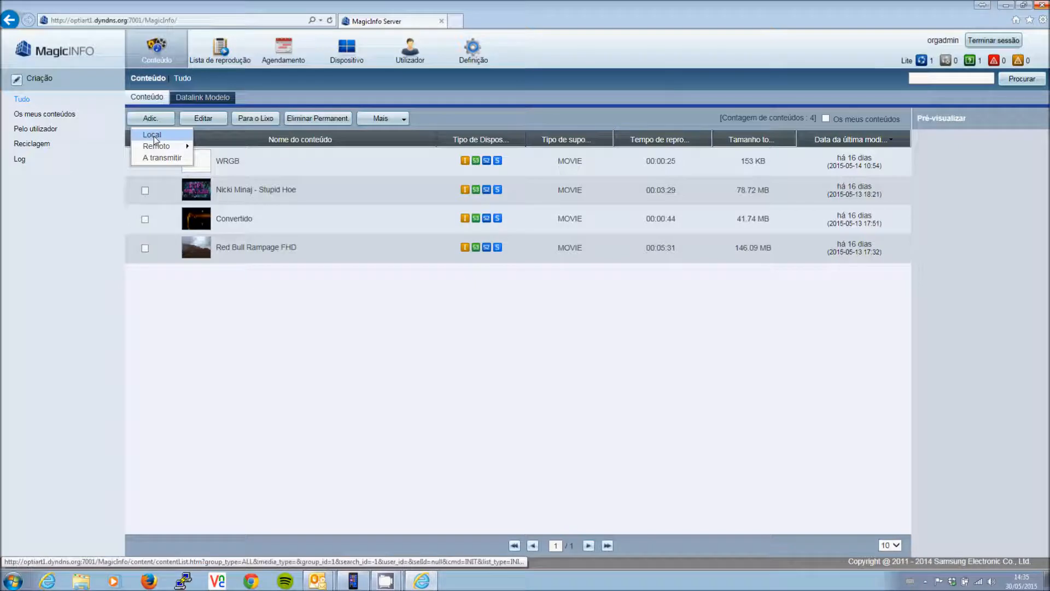
left_click(153, 136)
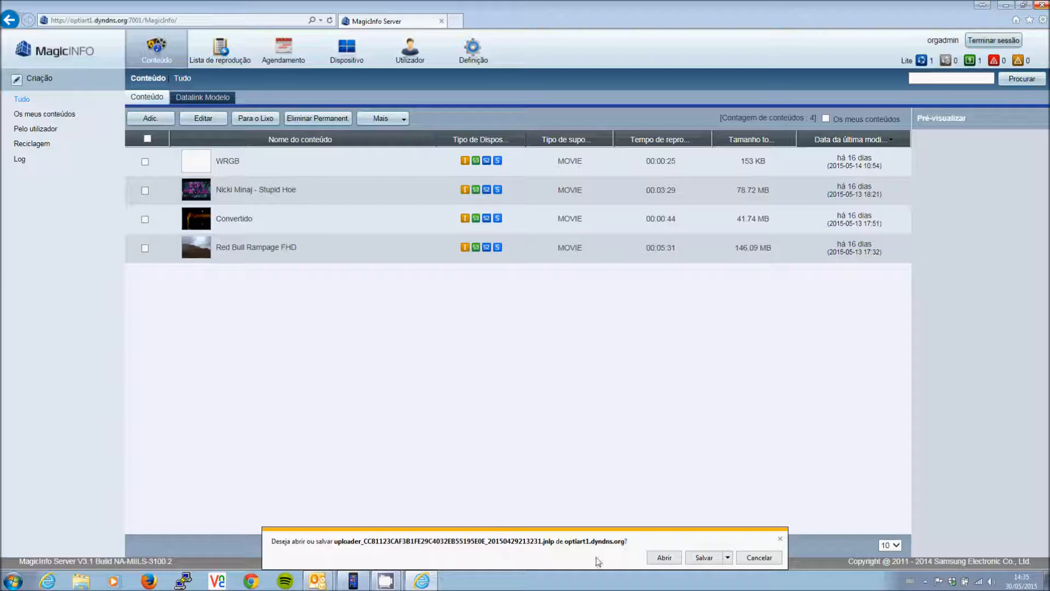
left_click(665, 558)
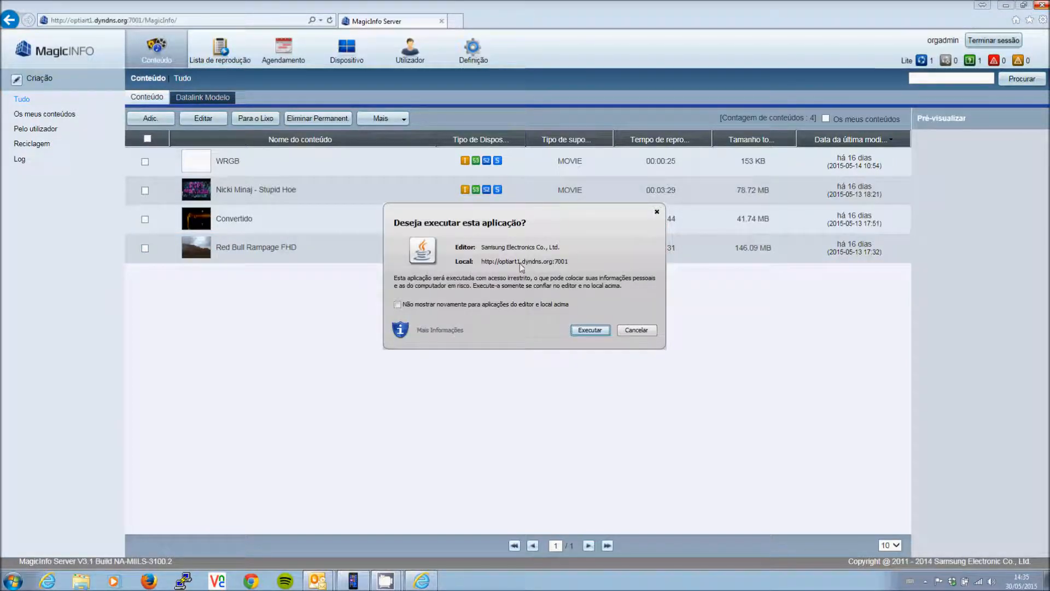
left_click(588, 330)
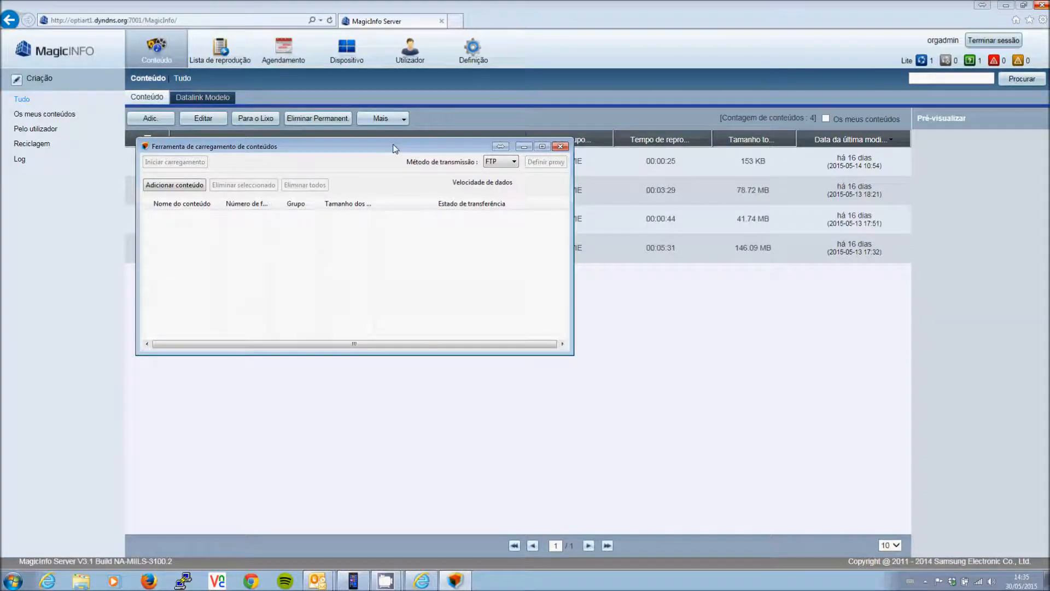
Reposition the content upload tool window and set its transmission method to HTTP
left_click_drag(394, 149, 452, 154)
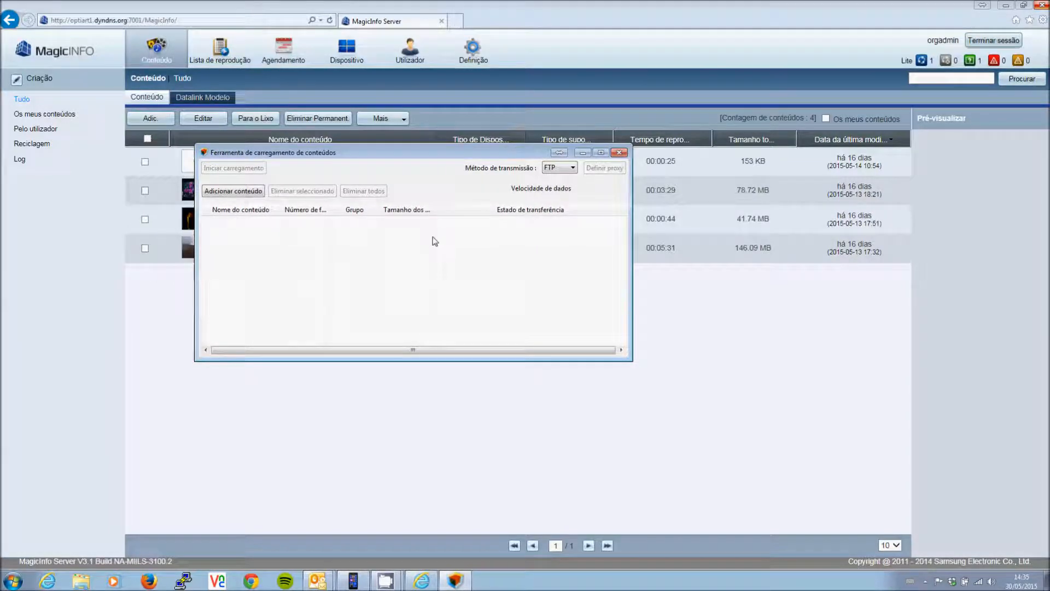
left_click(573, 169)
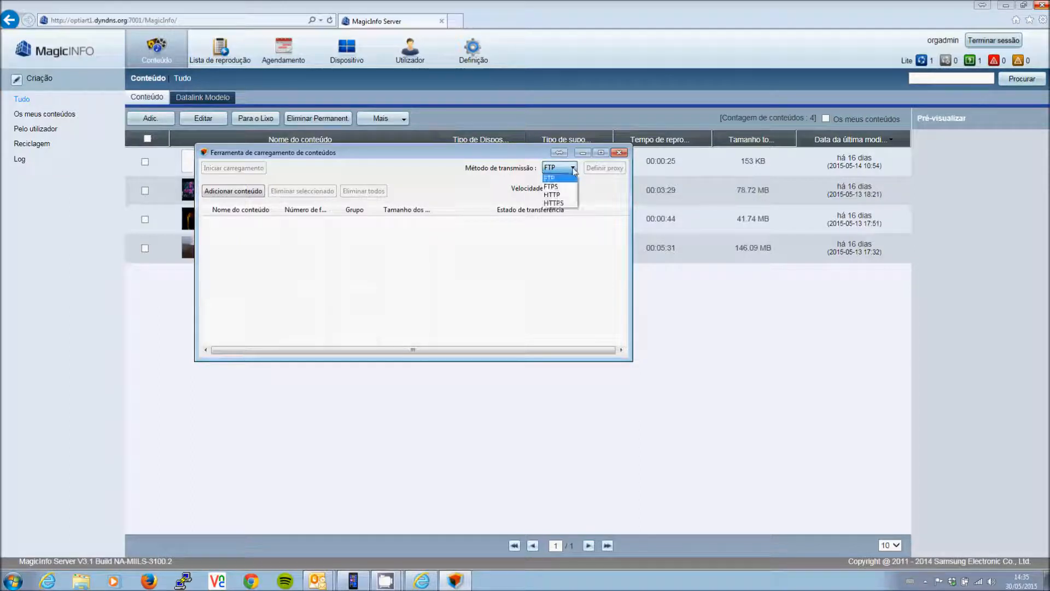
left_click(565, 195)
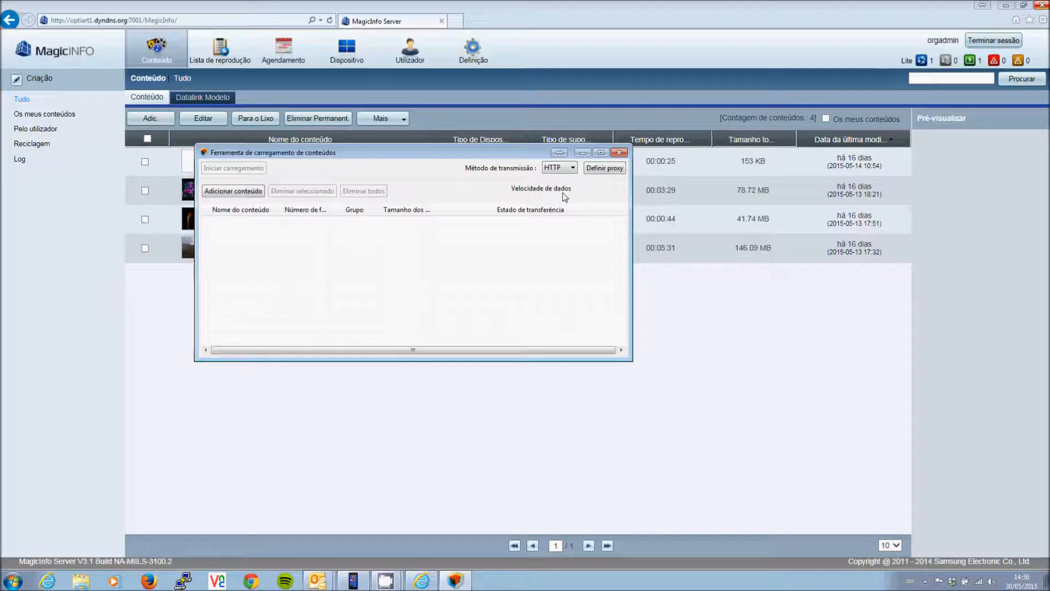
Try switching the upload tool's transmission method to FTP, then return it to HTTP
left_click(572, 167)
left_click(566, 183)
left_click(569, 168)
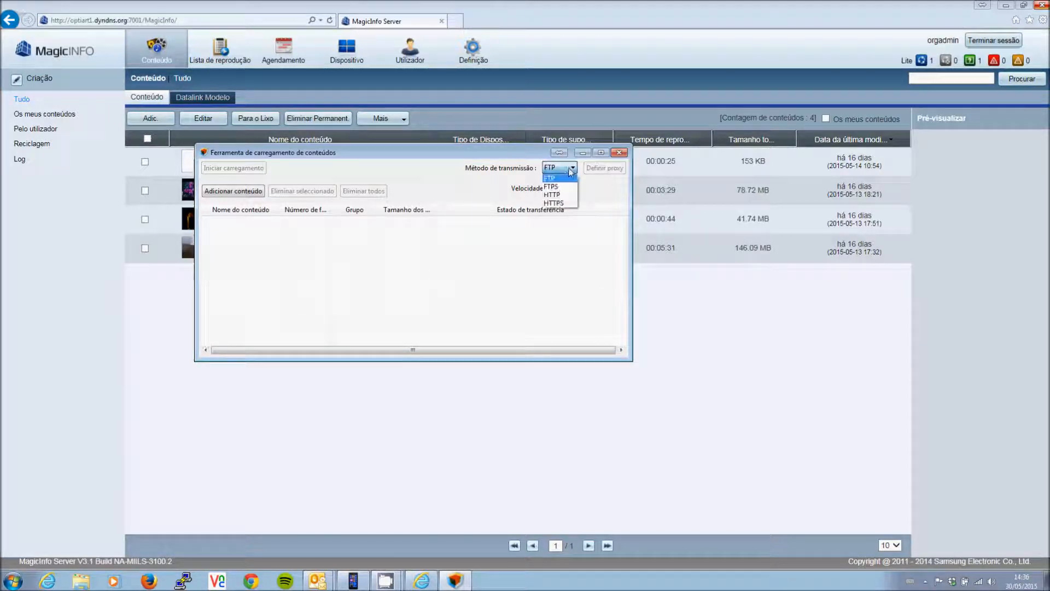
left_click(564, 200)
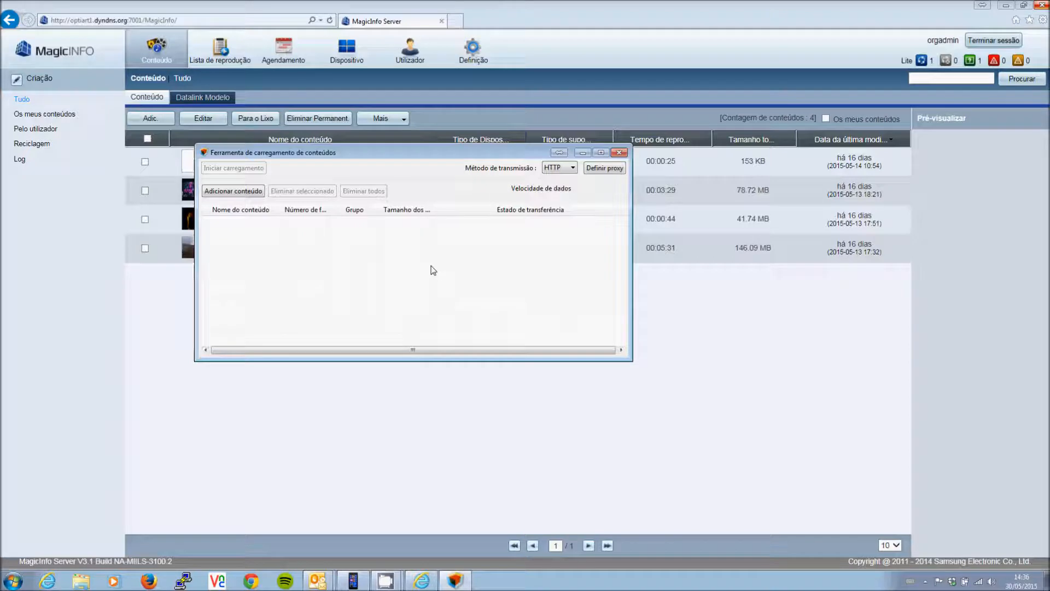
Add Red Bull Racing - Texas FHD.mp4 and Os Vingadores The Avengers - Trailer FHD.mp4 to the upload tool and upload them to the server
left_click_drag(446, 155, 443, 116)
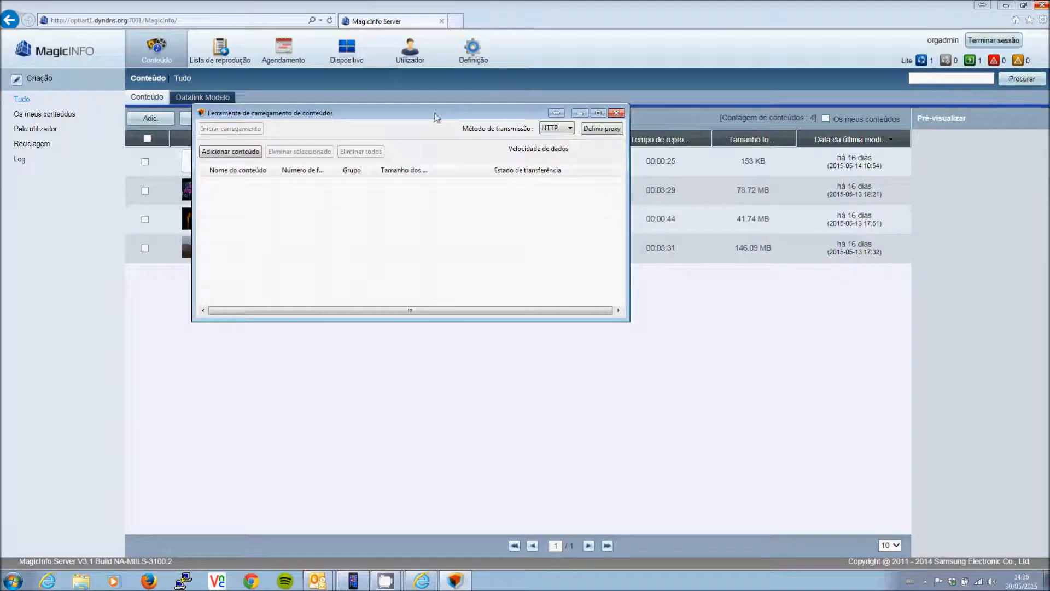
left_click(229, 153)
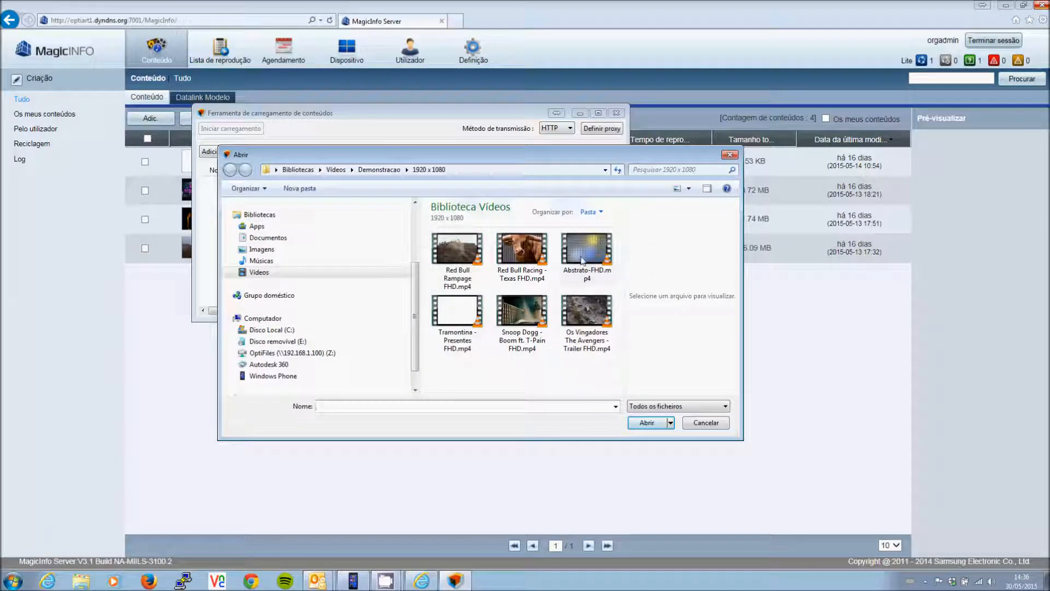
left_click(524, 251)
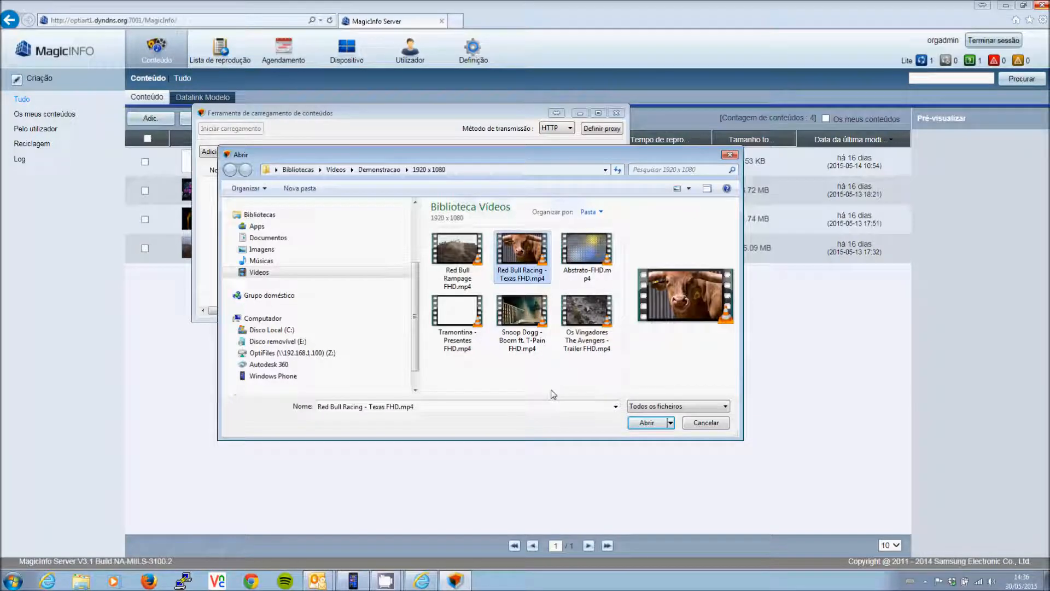
left_click(589, 313, "ctrl")
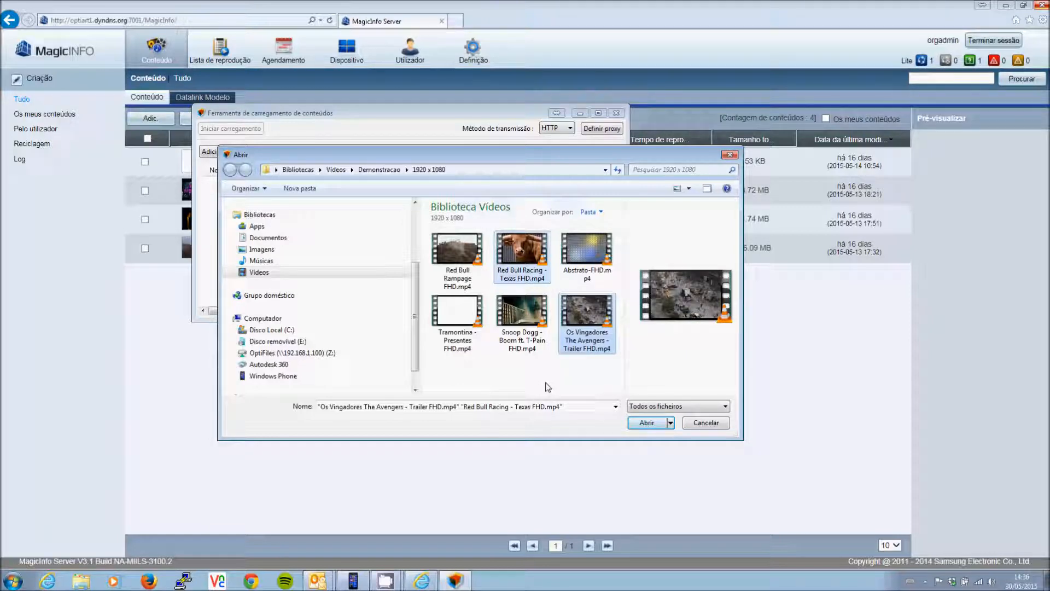
left_click(645, 423)
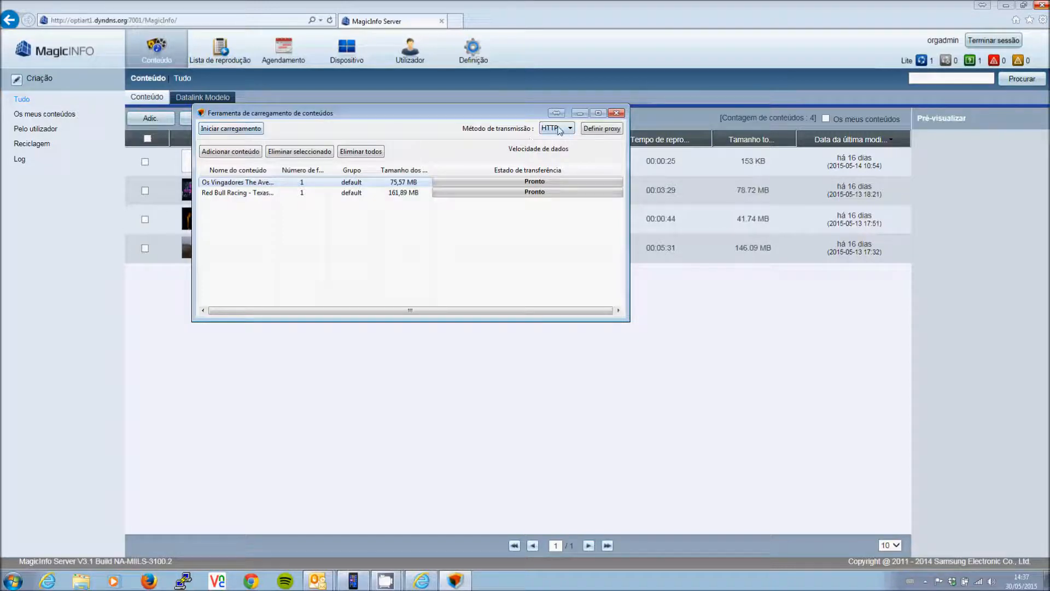
left_click(241, 132)
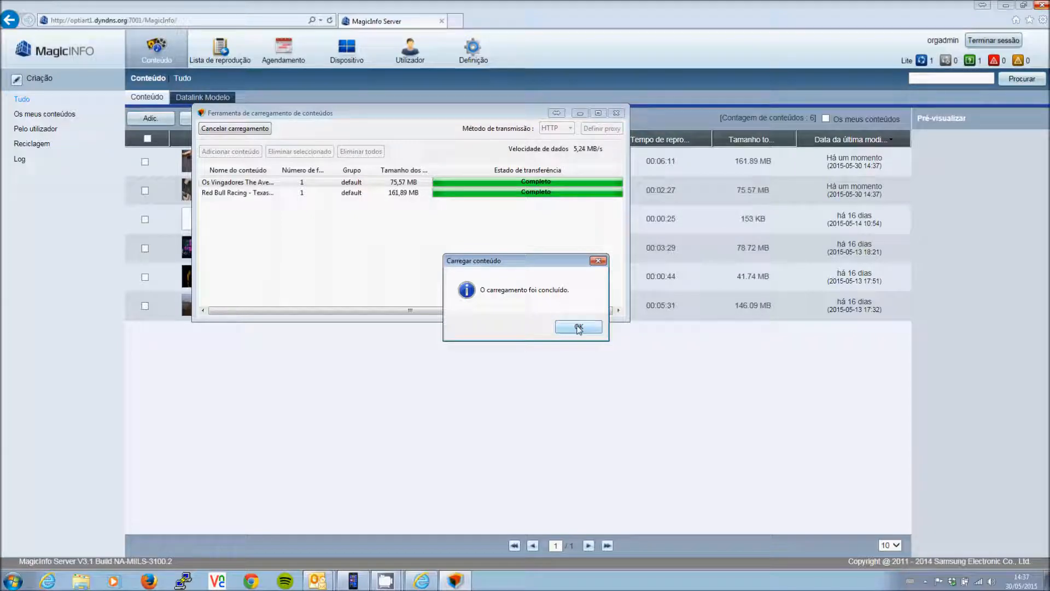
left_click(574, 330)
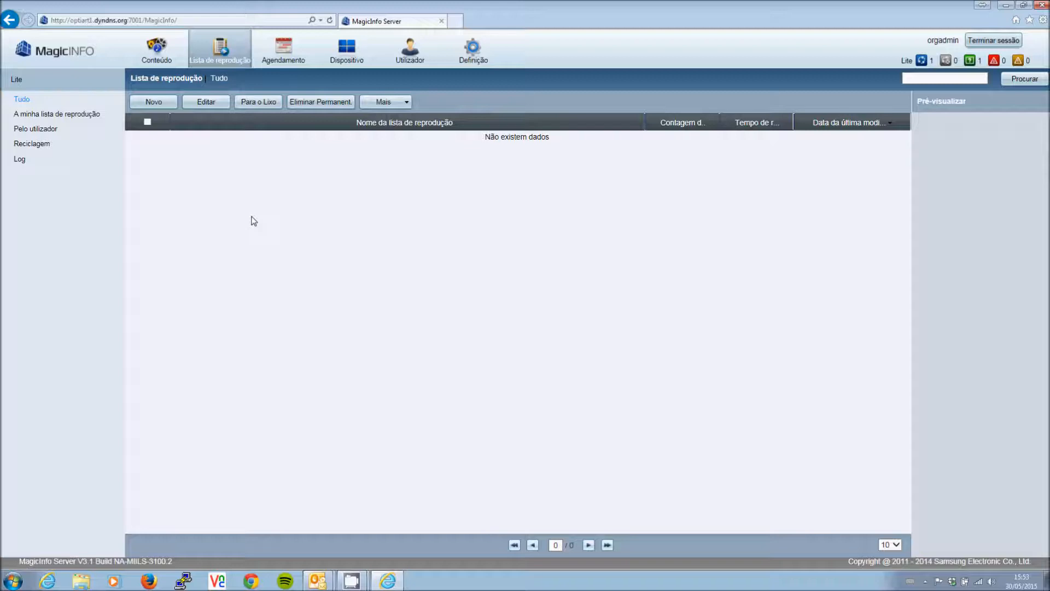
Create a new playlist and name it Lista de Teste
left_click(224, 52)
left_click(166, 104)
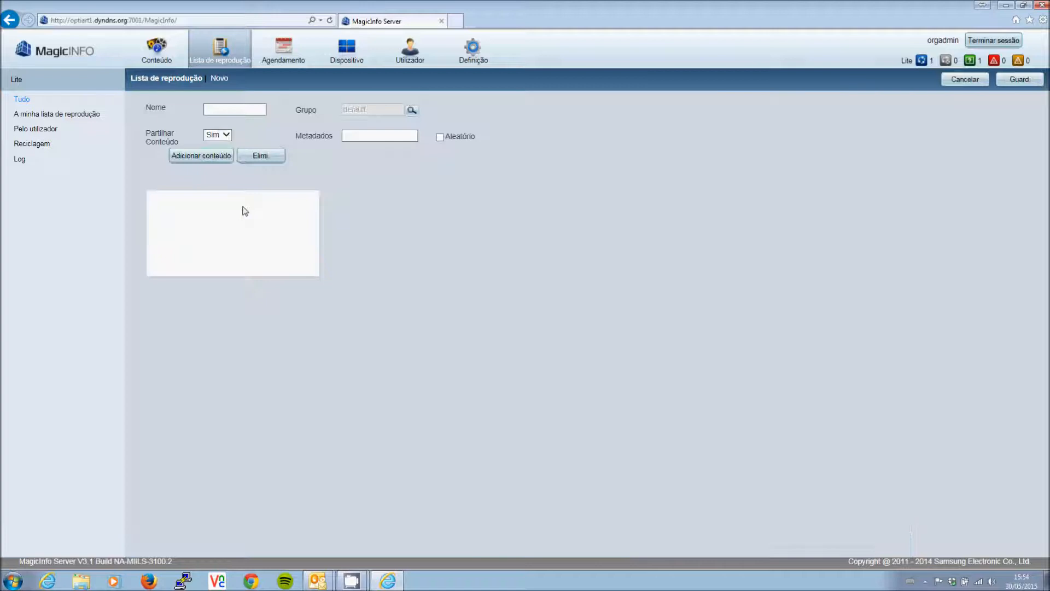
left_click(230, 111)
type("Litst")
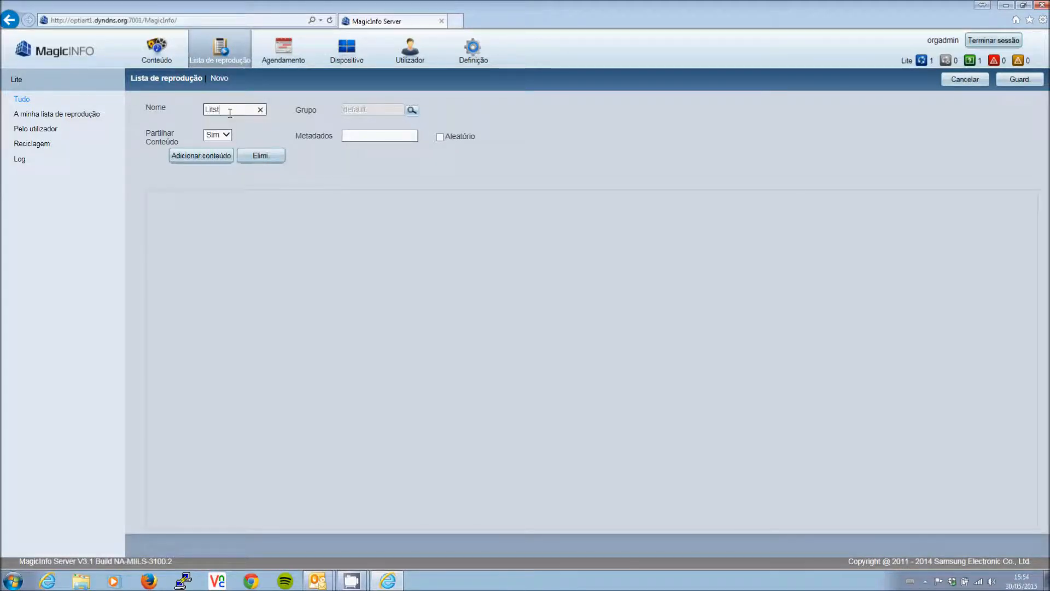
key("BackSpace")
key("BackSpace")
key("BackSpace")
type("sta de Teste")
left_click(310, 288)
Add the Red Bull Racing - Texas FHD and Os Vingadores The Avengers videos to the playlist and save it
left_click(218, 157)
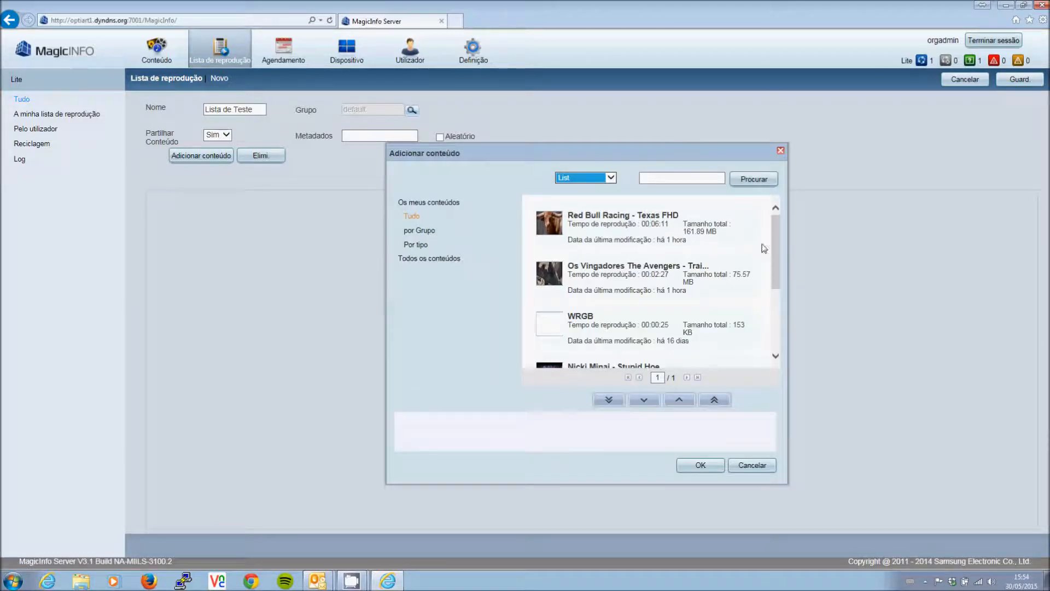
left_click_drag(662, 149, 683, 100)
left_click_drag(792, 192, 795, 169)
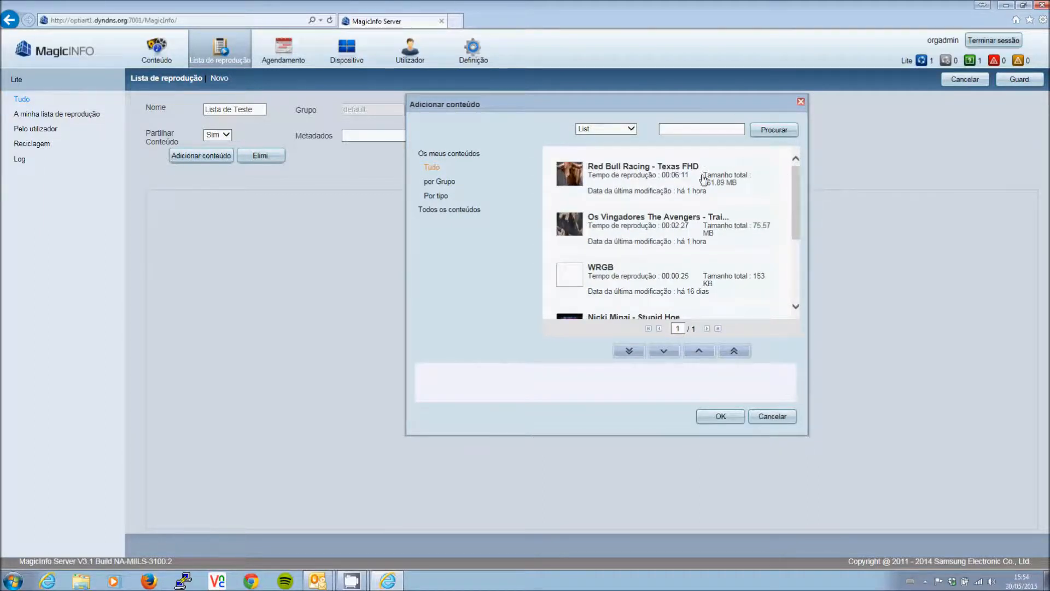
left_click(630, 180)
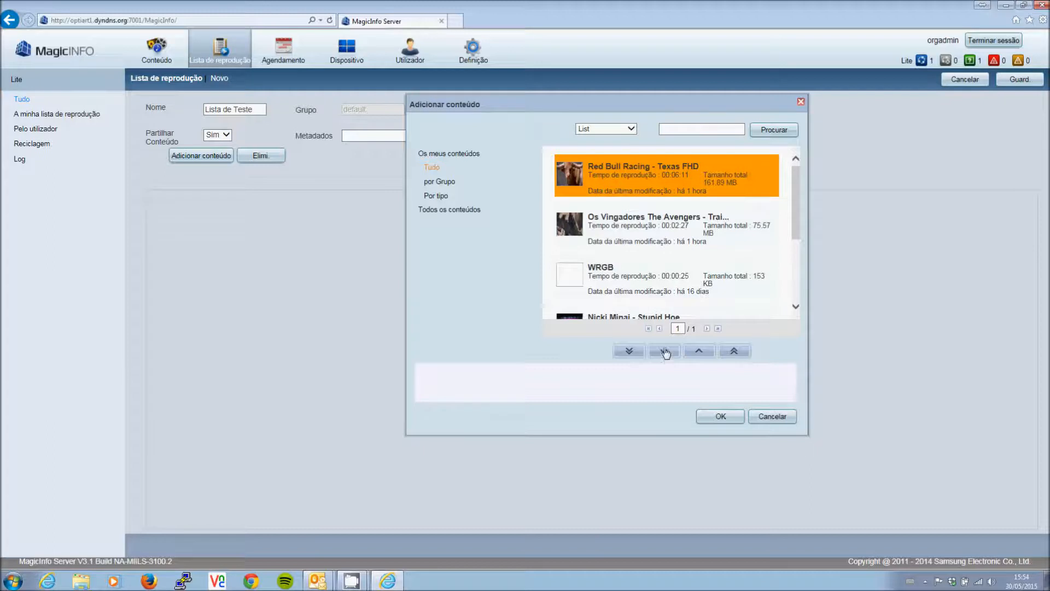
left_click(664, 353)
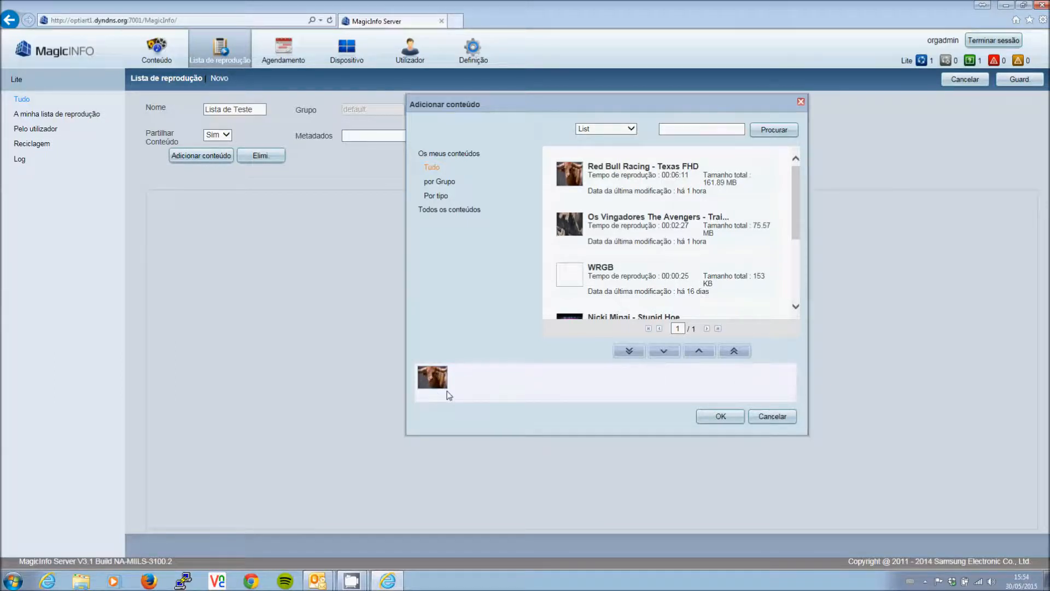
left_click(617, 229)
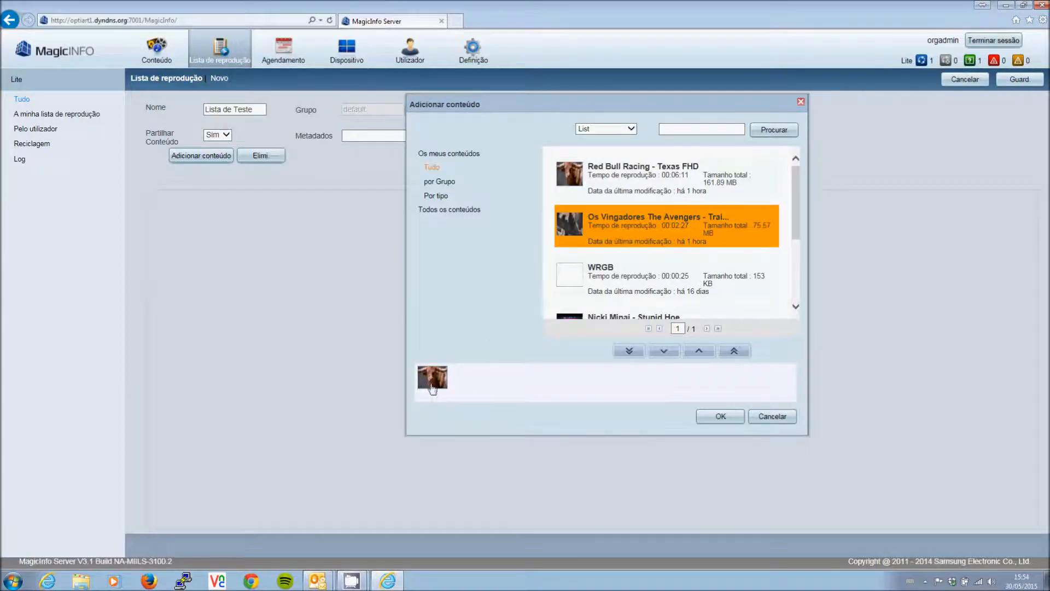
left_click(665, 351)
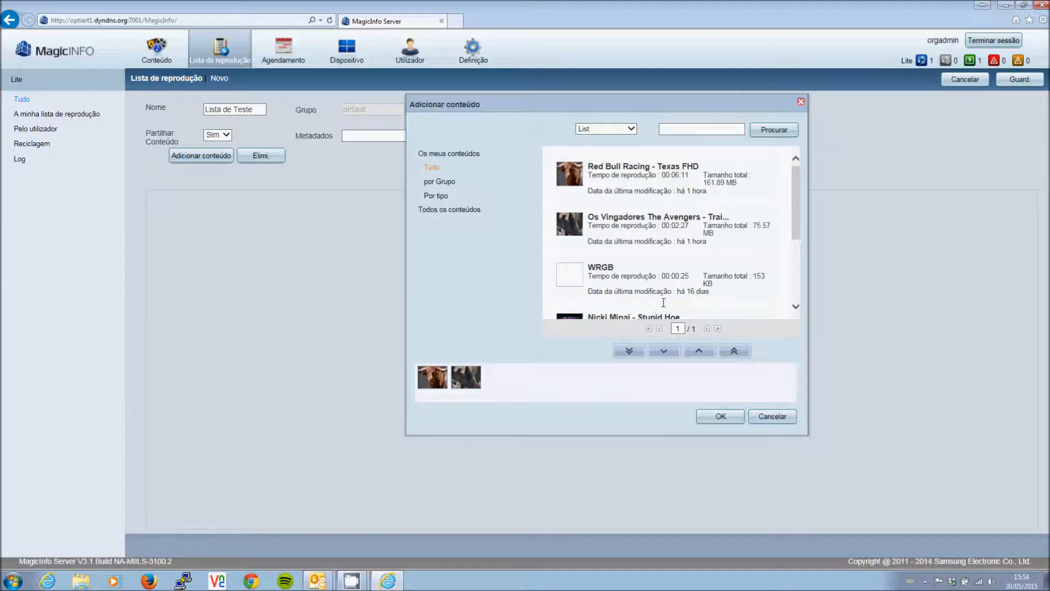
left_click(711, 417)
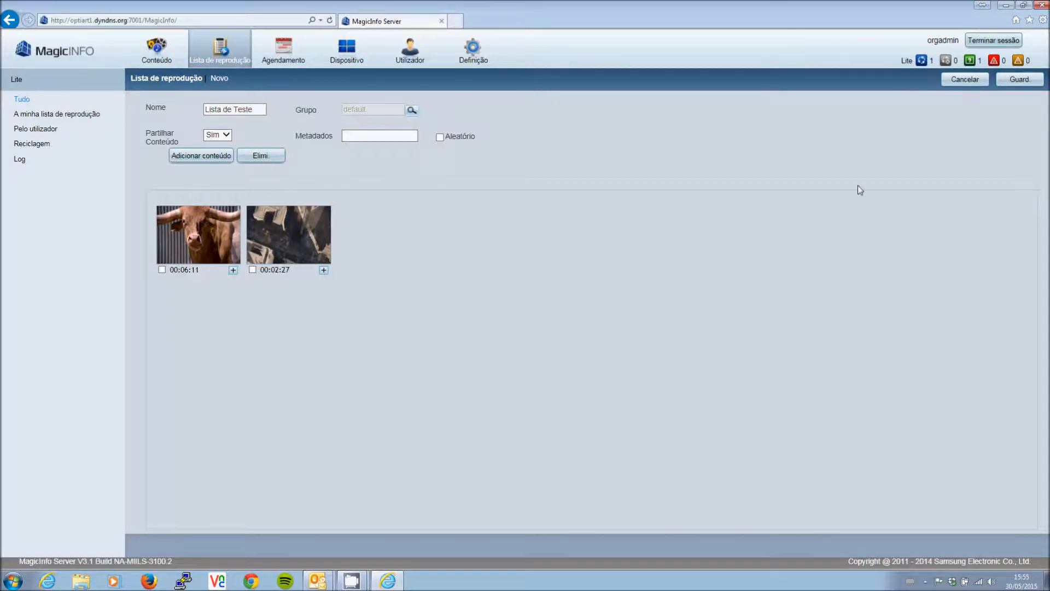
left_click(1015, 82)
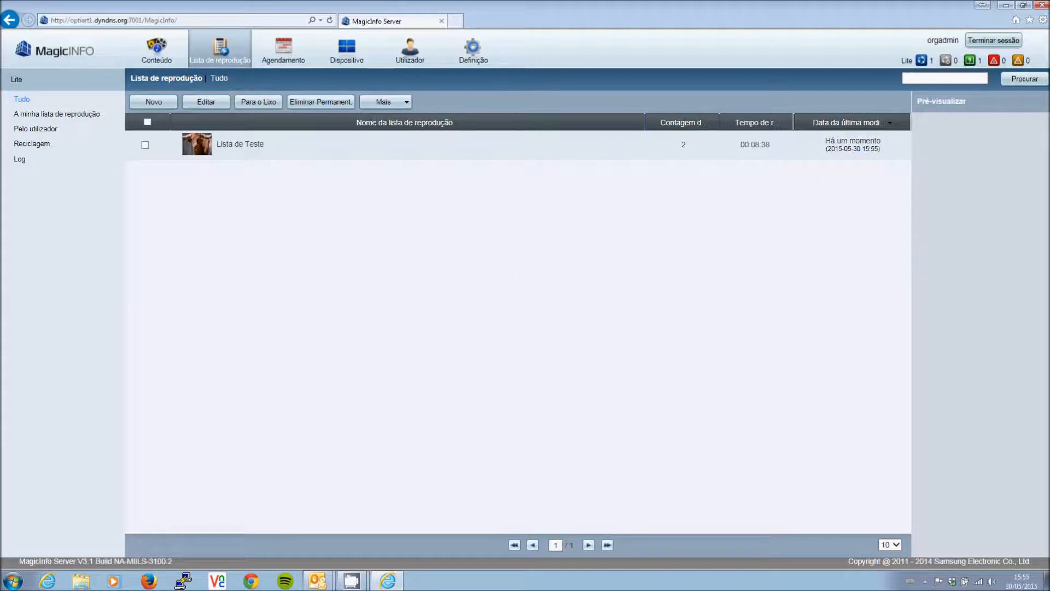
Permanently delete the existing content schedule AgendamentoCanalLocal
left_click(55, 56)
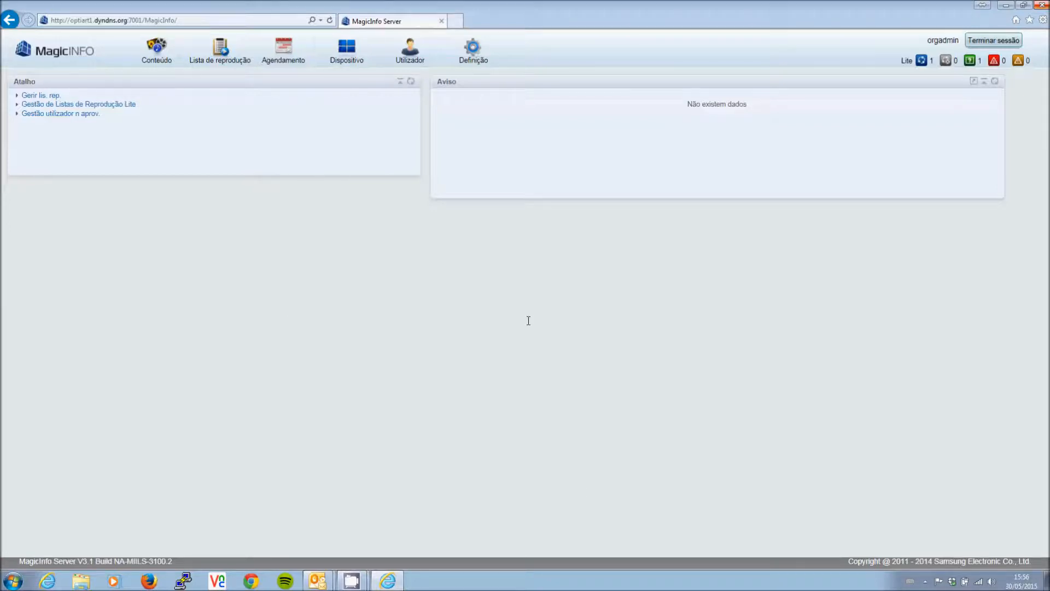
left_click(290, 54)
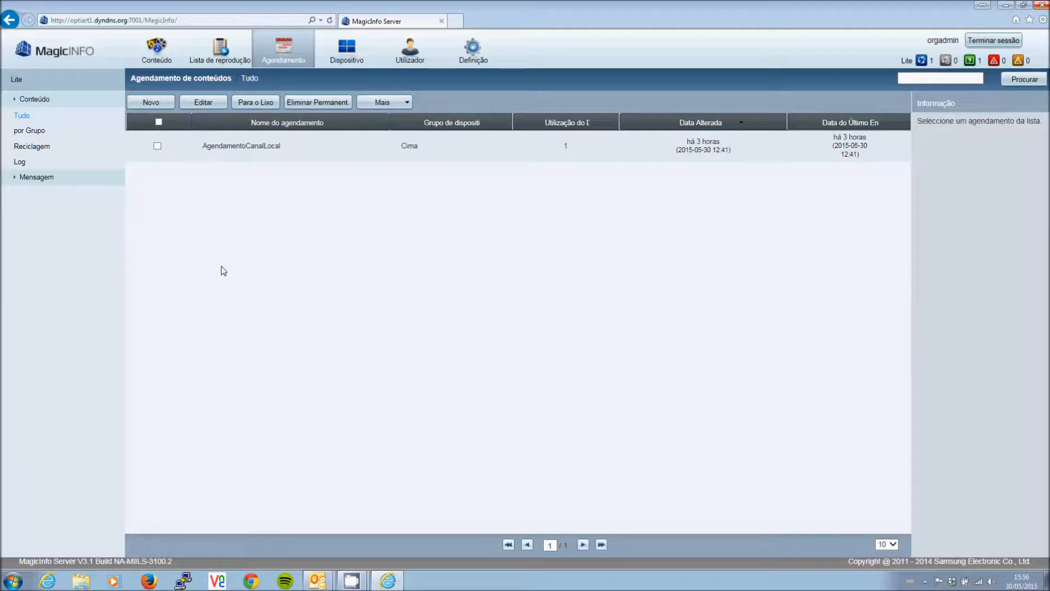
left_click(156, 147)
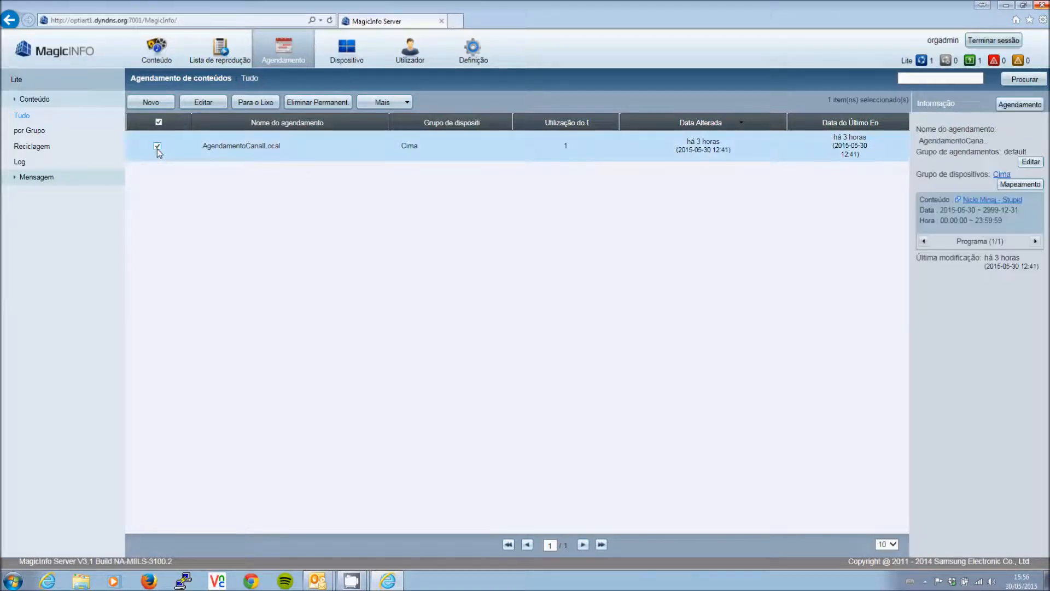
left_click(307, 104)
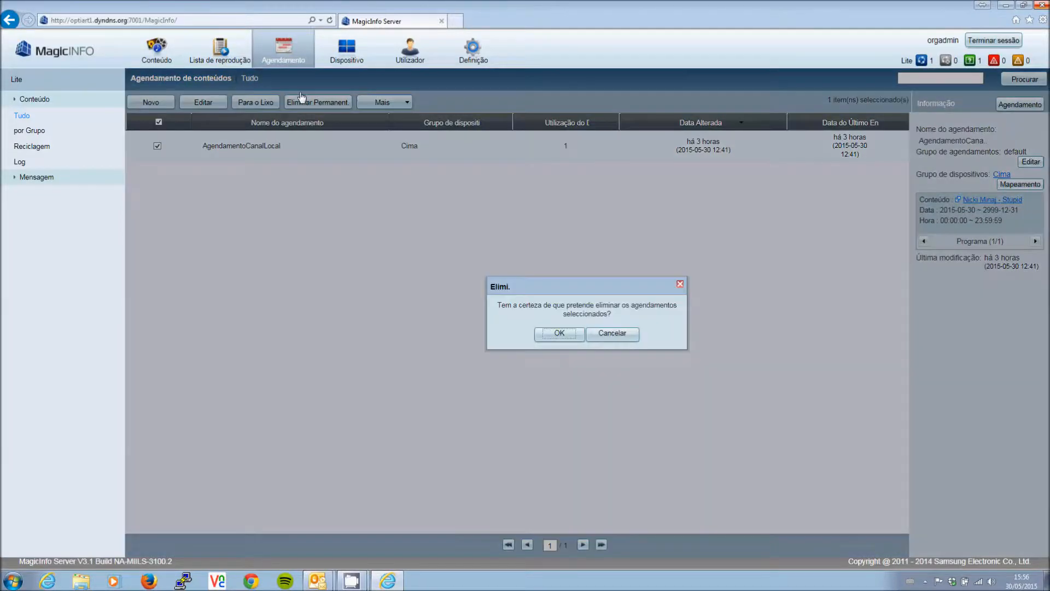
left_click(559, 334)
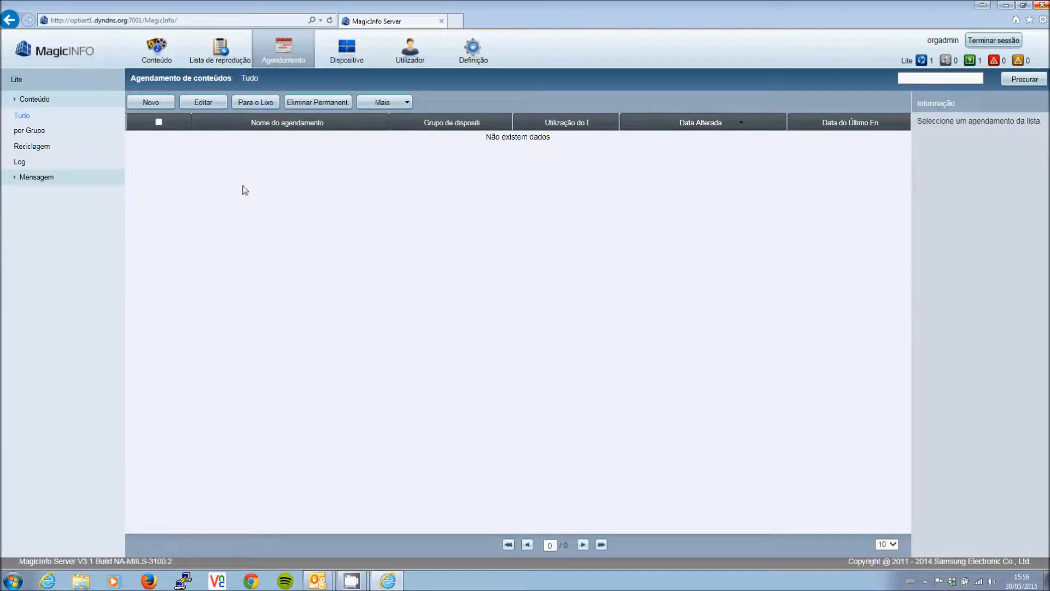
Create a new content schedule named Agendamento de Teste in the default schedule group
left_click(146, 104)
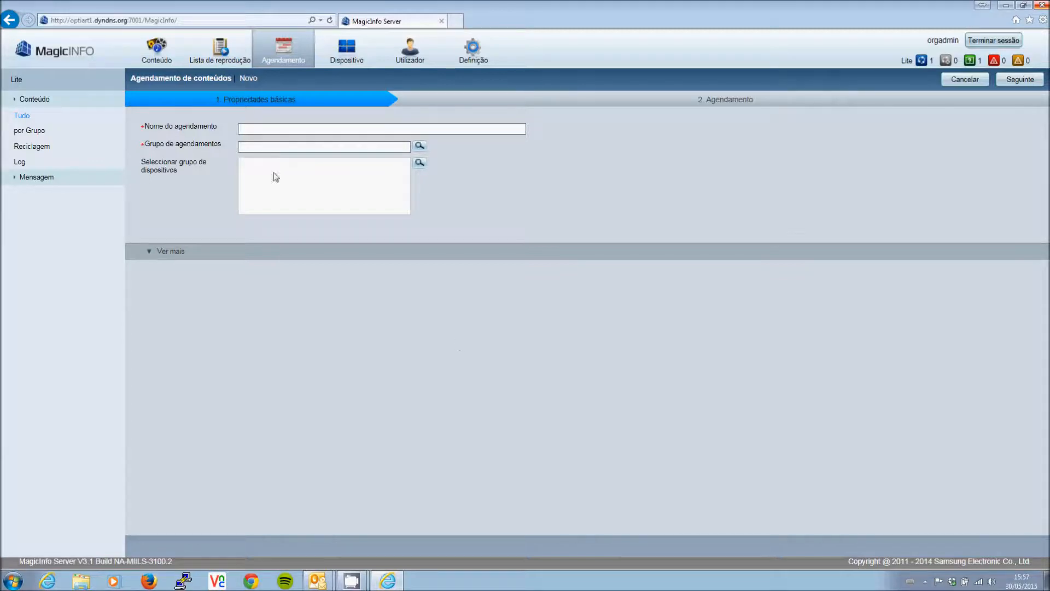
left_click(264, 133)
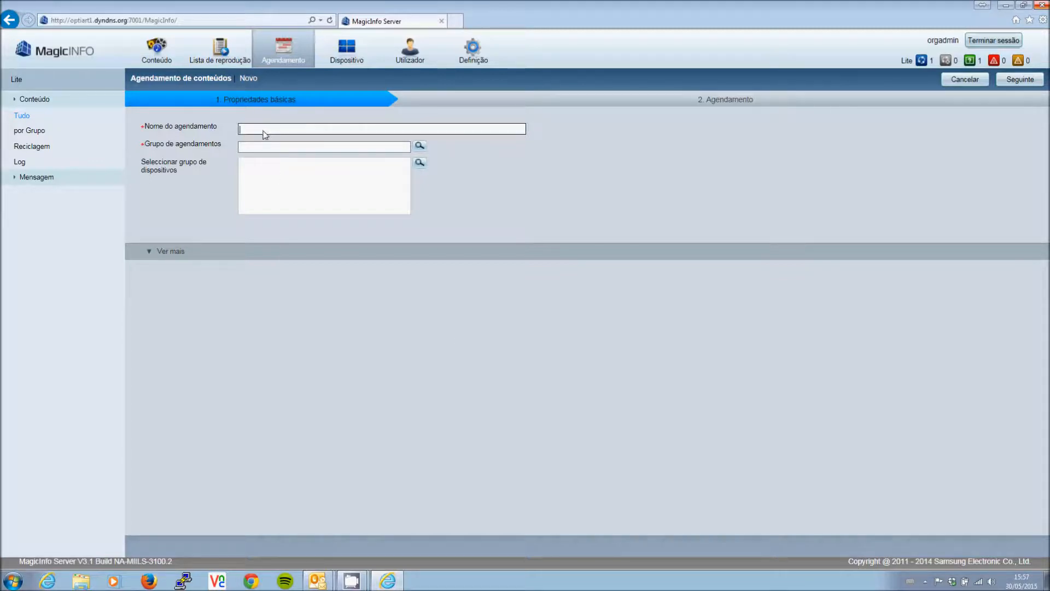
type("Agendamento de")
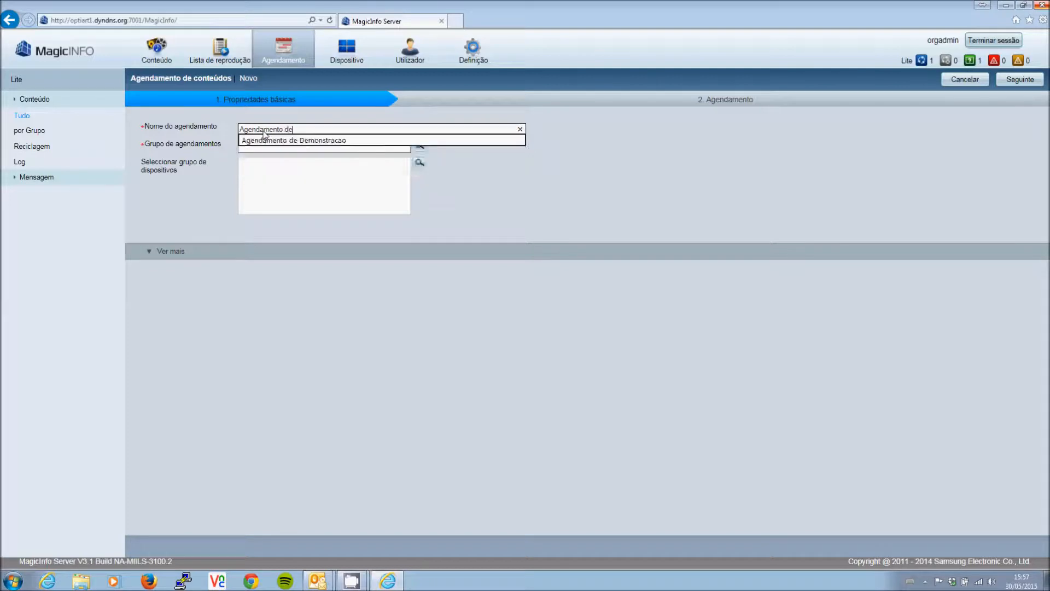
type(" Teste")
left_click(419, 147)
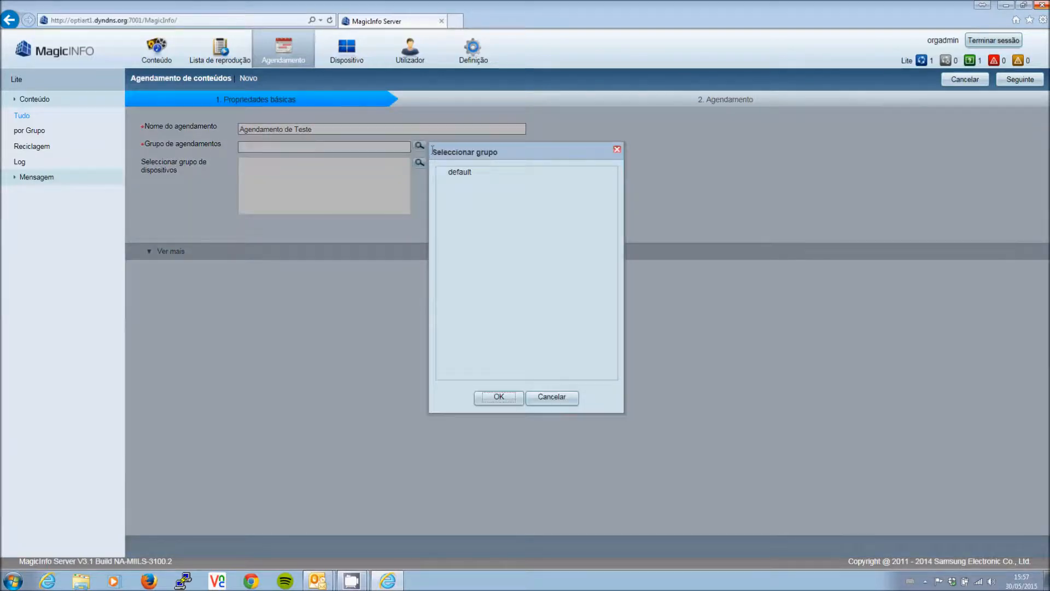
left_click(462, 173)
left_click(499, 403)
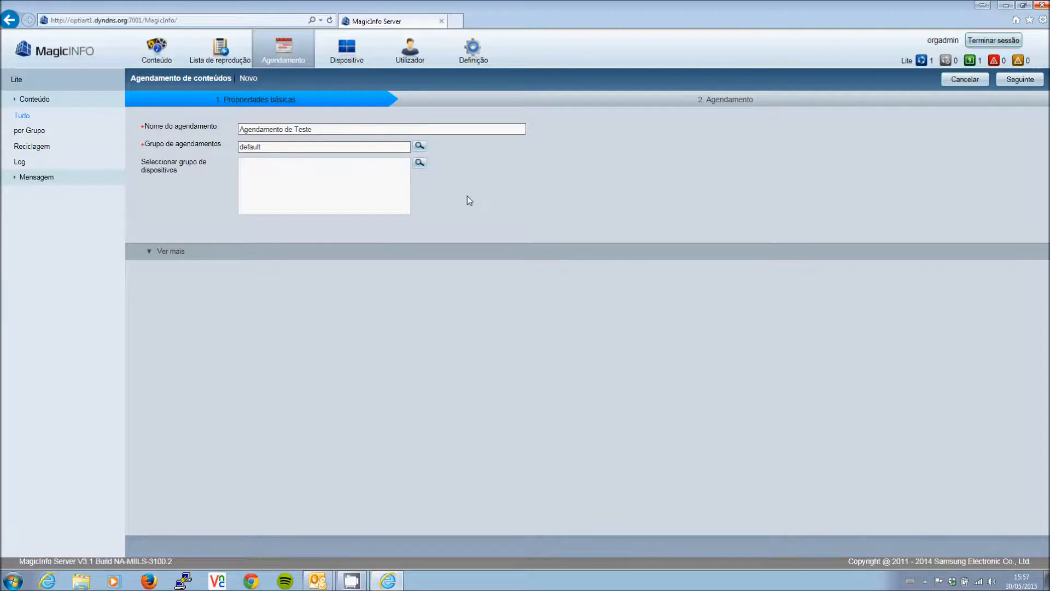
Assign the Cima device group to the schedule and continue to its scheduling stage
left_click(419, 164)
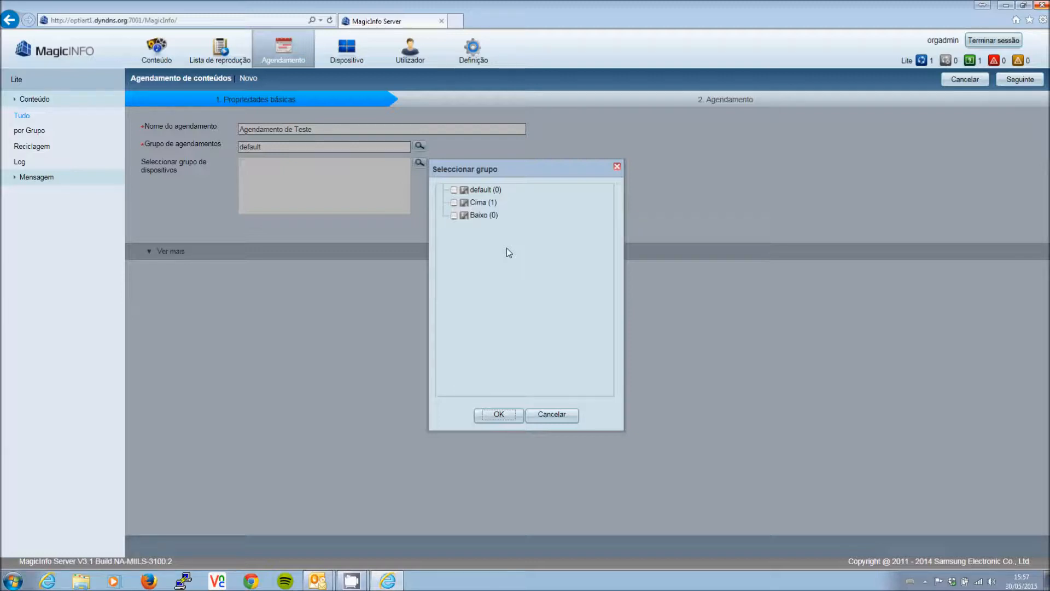
left_click(454, 203)
left_click(500, 416)
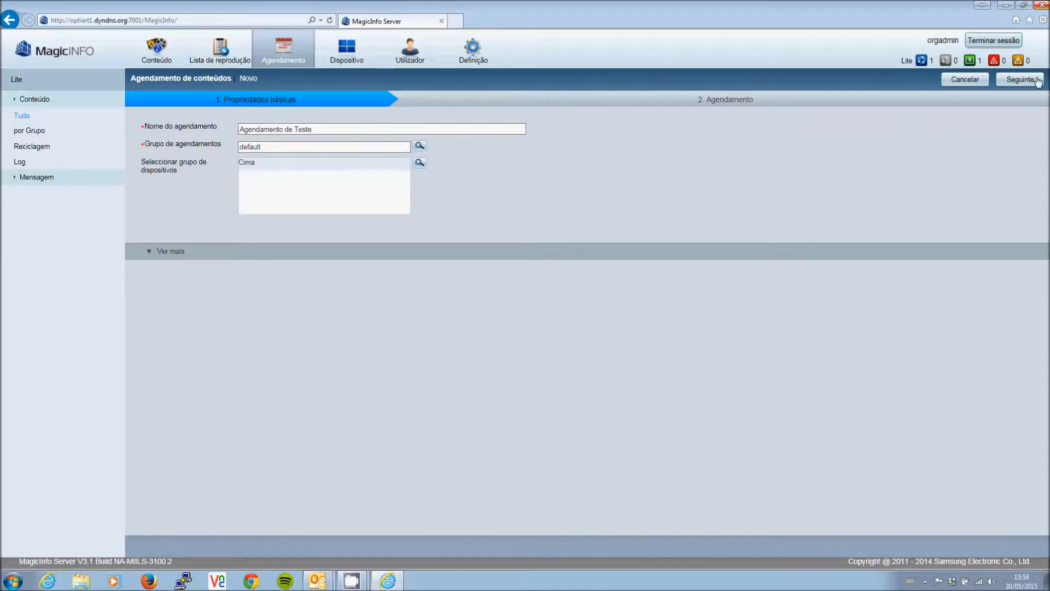
left_click(1020, 81)
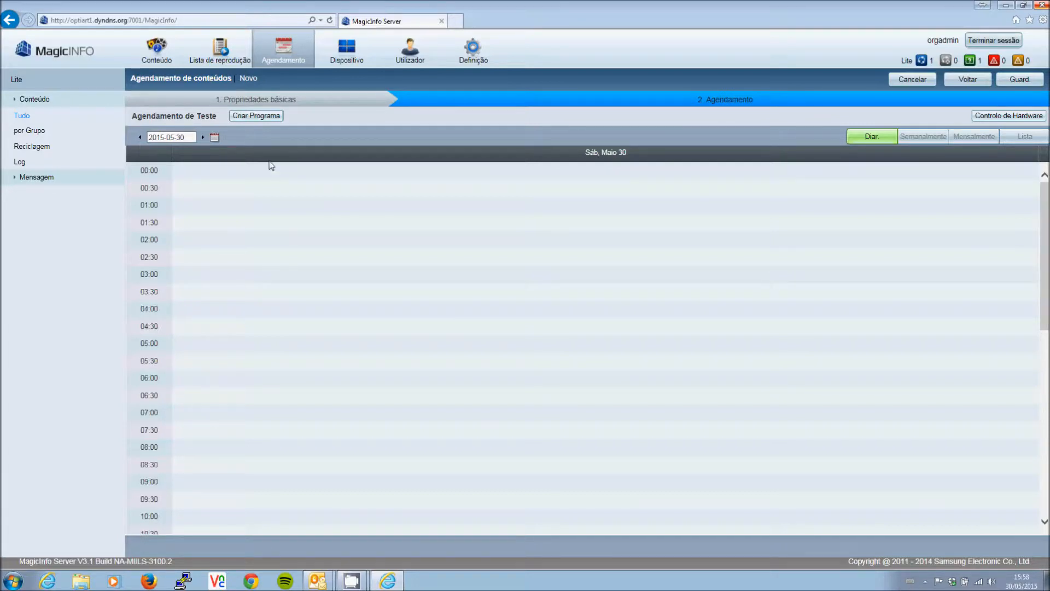
Create a program in the schedule and choose the Red Bull Racing - Texas FHD video as its content
left_click(258, 118)
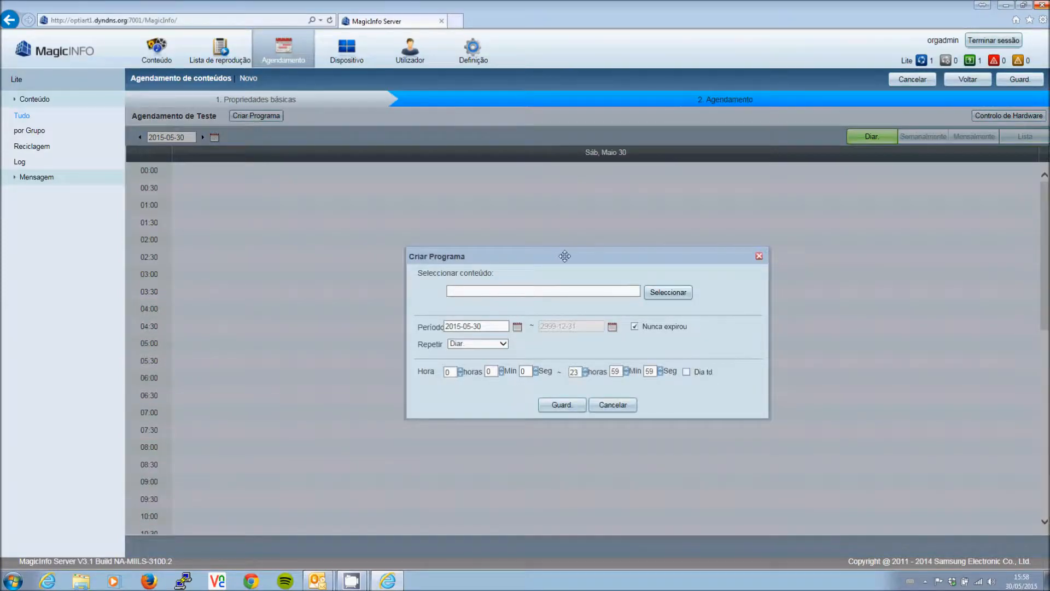
left_click_drag(564, 256, 568, 237)
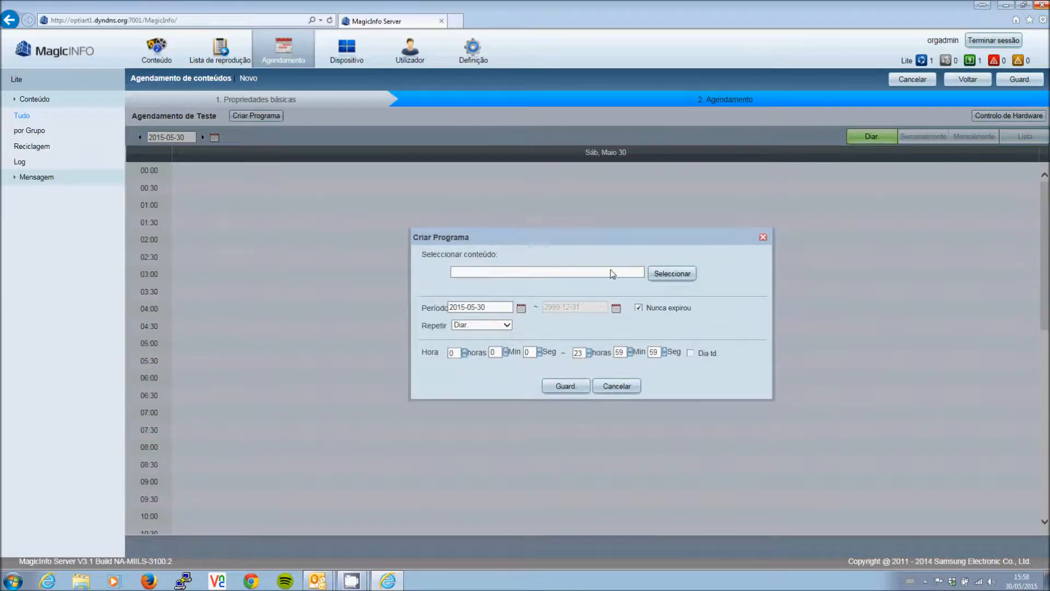
left_click(666, 275)
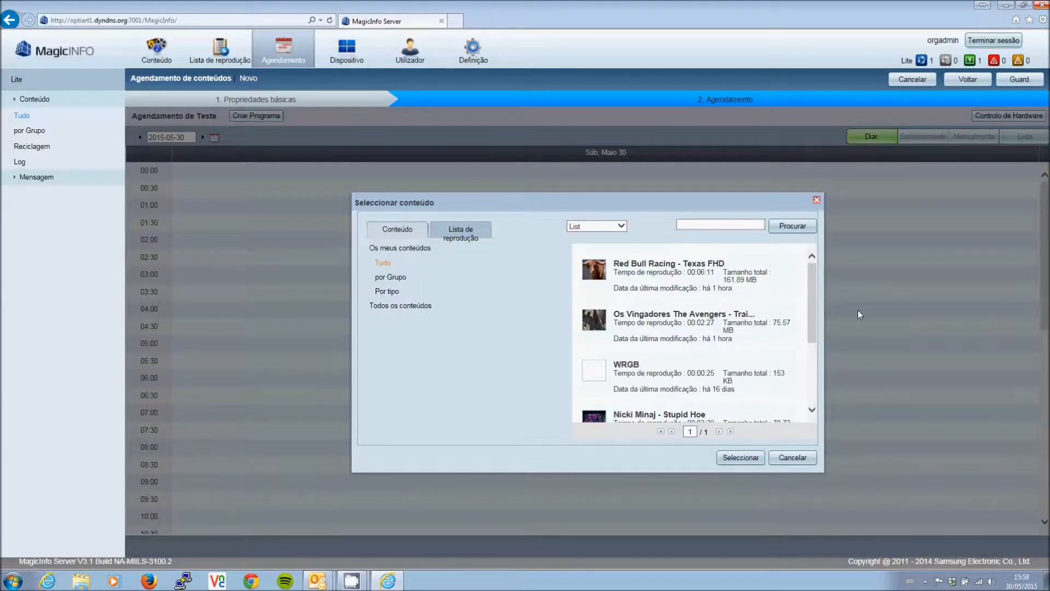
mouse_move(813, 290)
left_mouse_down()
mouse_move(817, 334)
mouse_move(810, 287)
left_mouse_up()
left_click(662, 274)
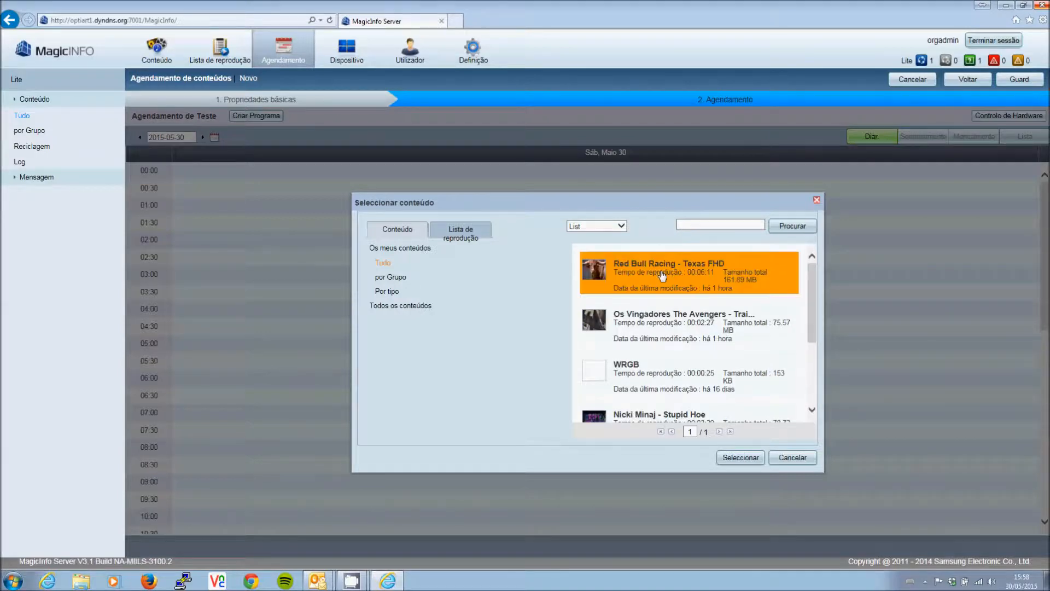
left_click(741, 458)
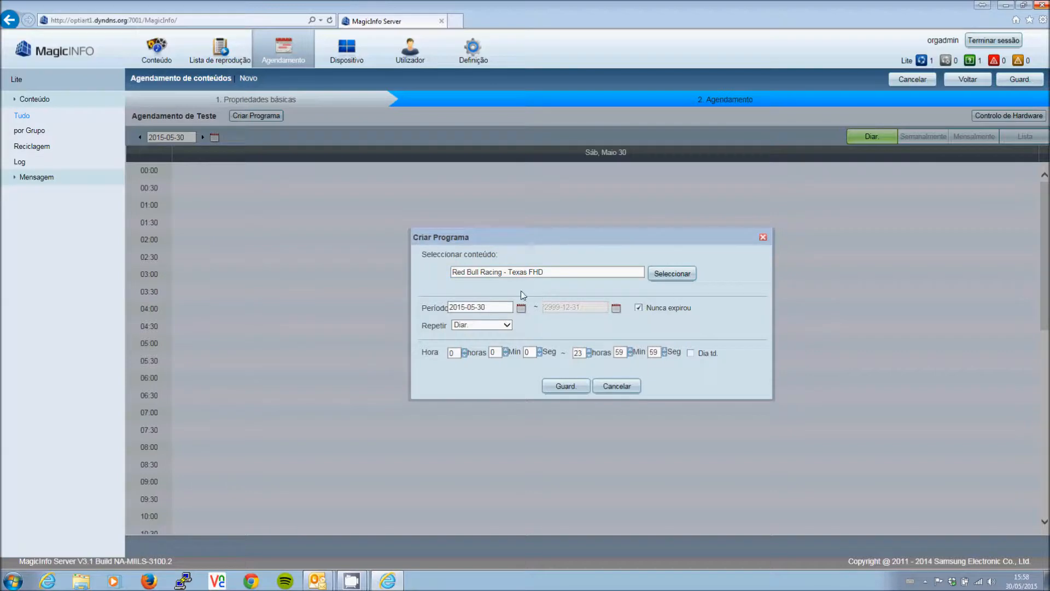
Replace the program's content with the playlist Lista de Teste
left_click(671, 275)
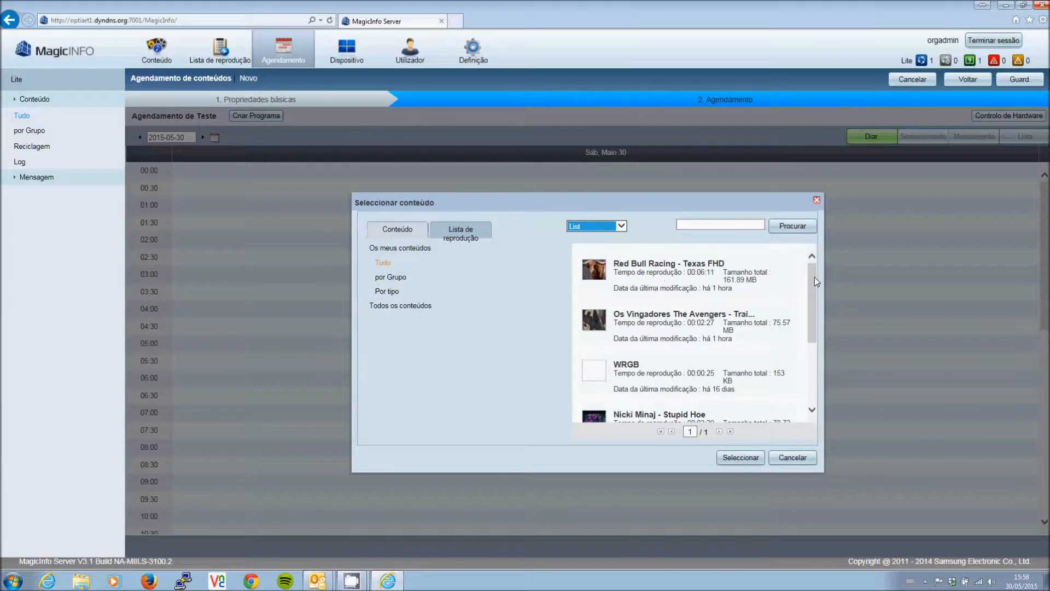
left_click(458, 234)
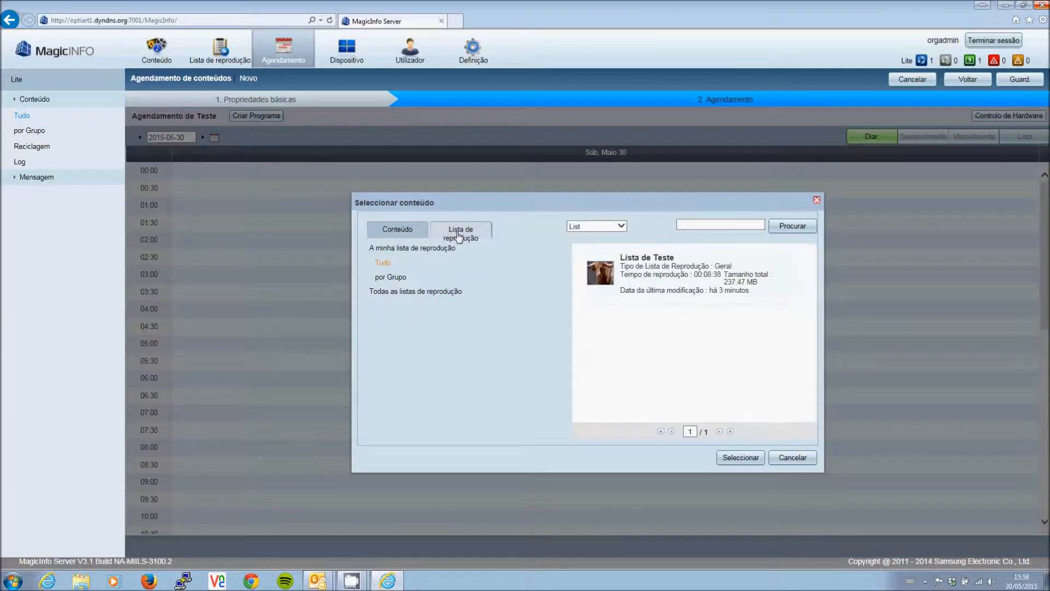
left_click(649, 272)
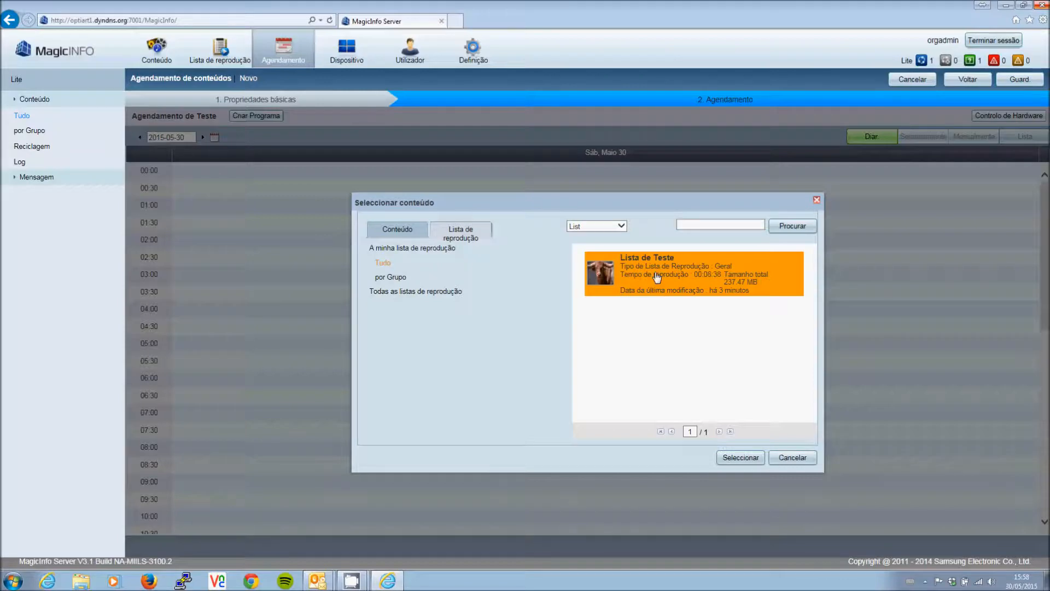
left_click(738, 458)
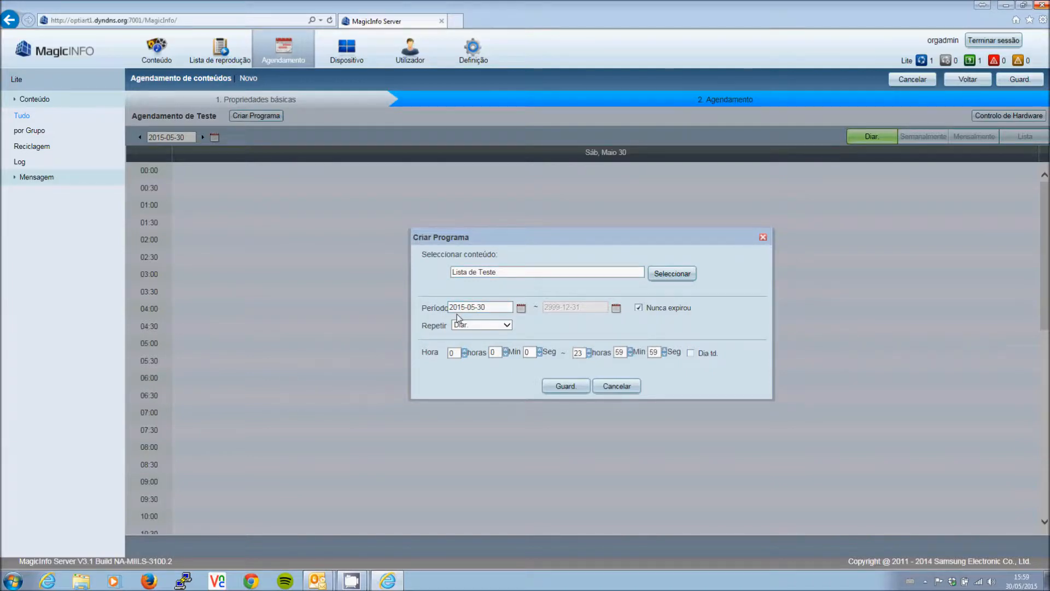
Disable the never-expires option and set the program's period from 2015-05-30 to 2015-06-30 with daily repetition
left_click(640, 310)
left_click(640, 310)
left_click(640, 309)
left_click(639, 309)
left_click(639, 308)
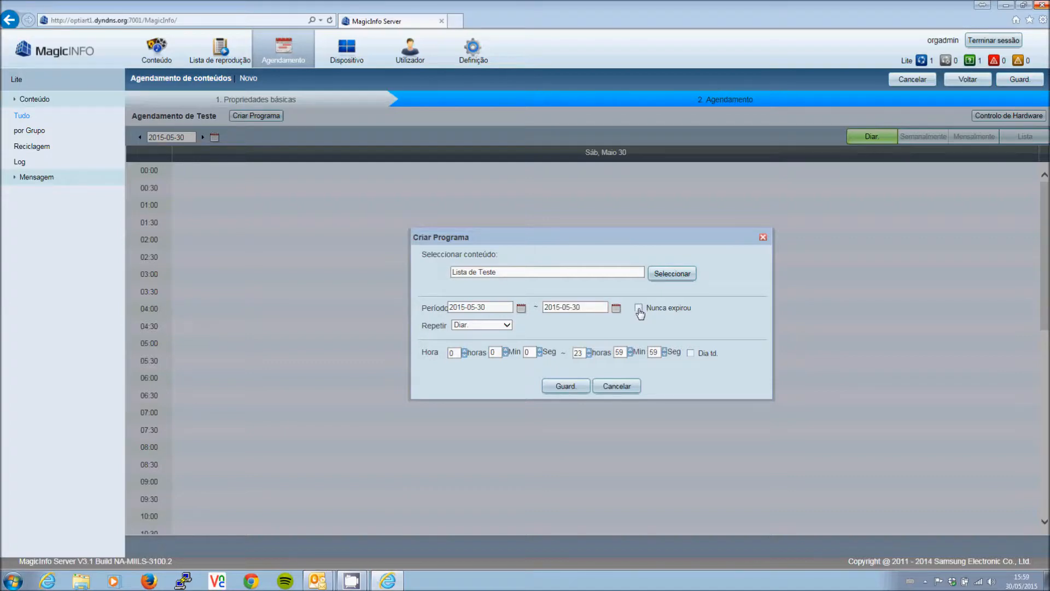
left_click(521, 310)
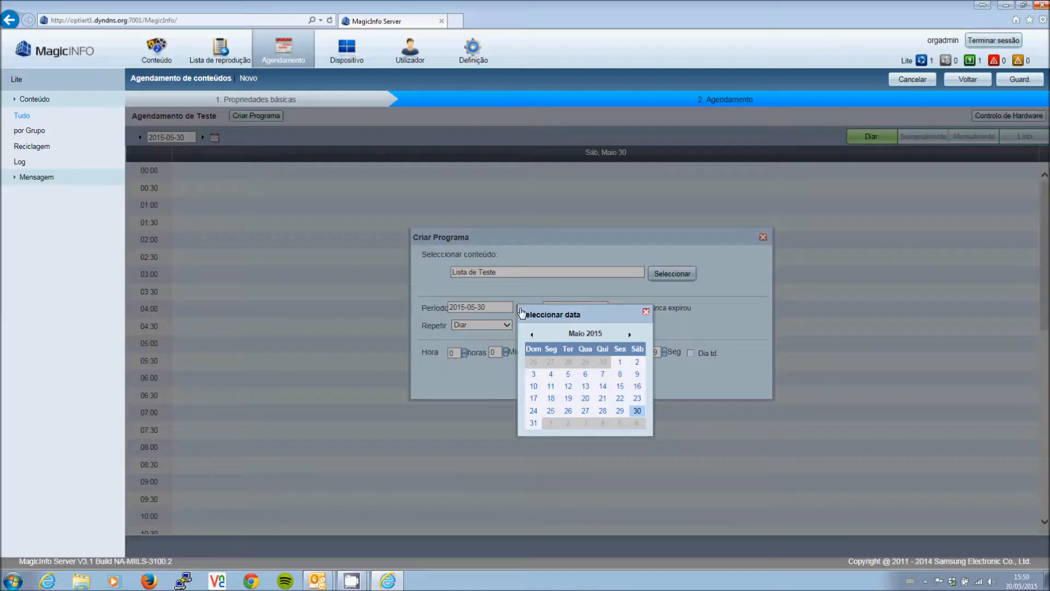
left_click(637, 412)
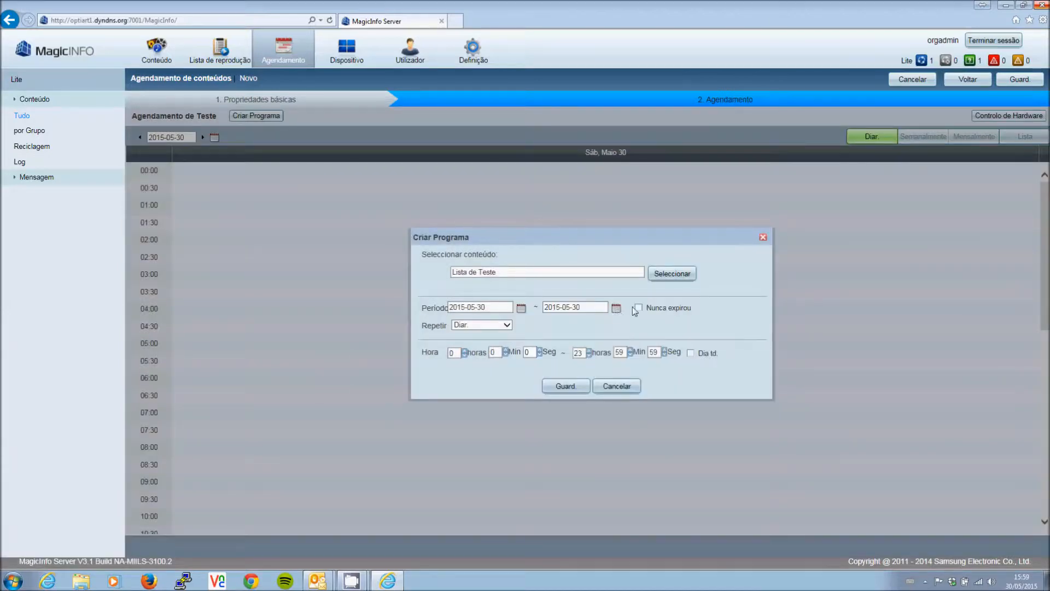
left_click(615, 309)
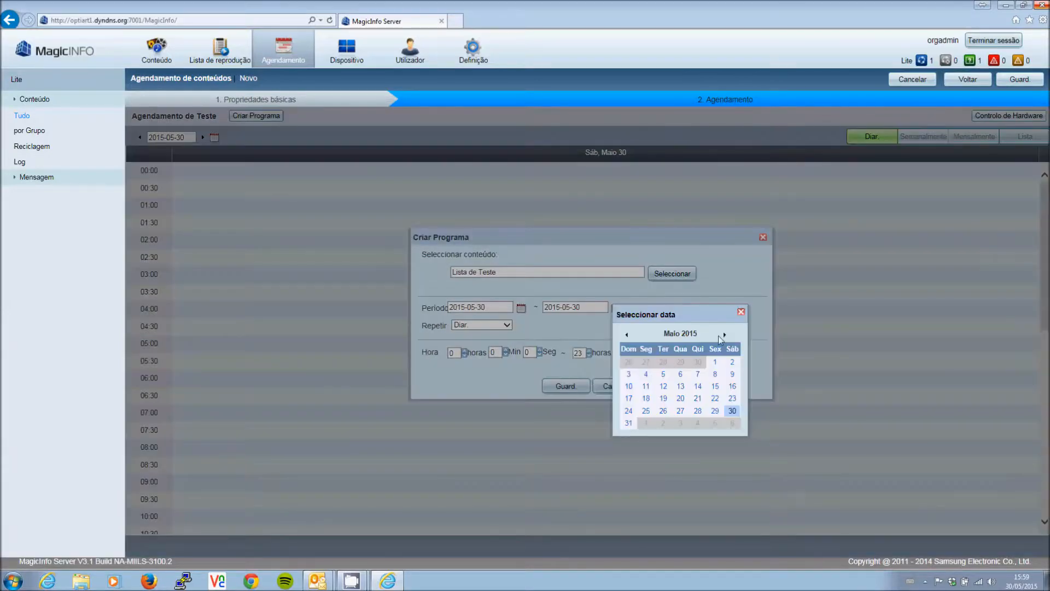
left_click(725, 335)
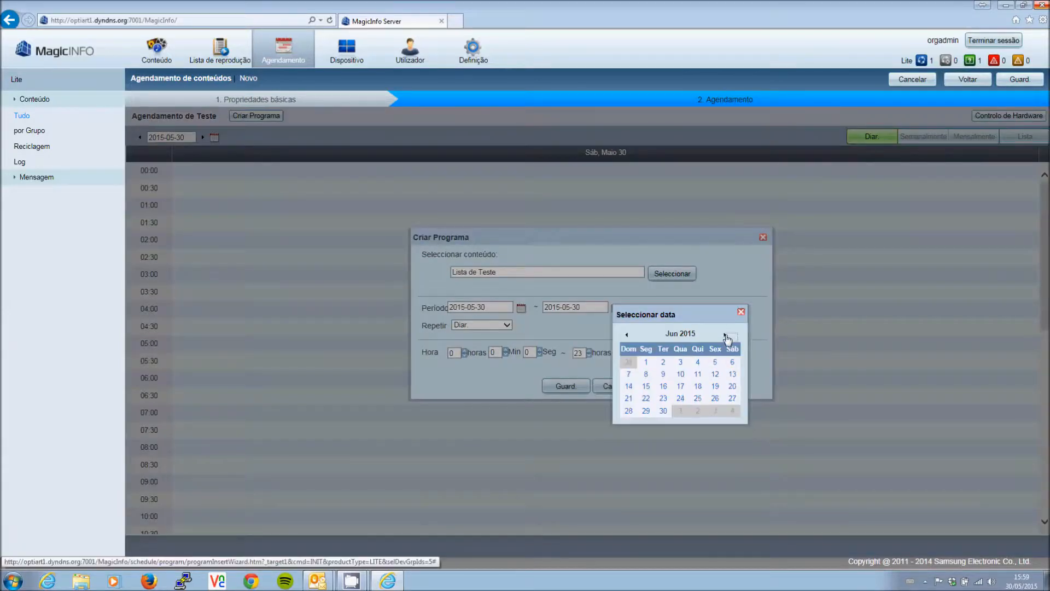
left_click(661, 412)
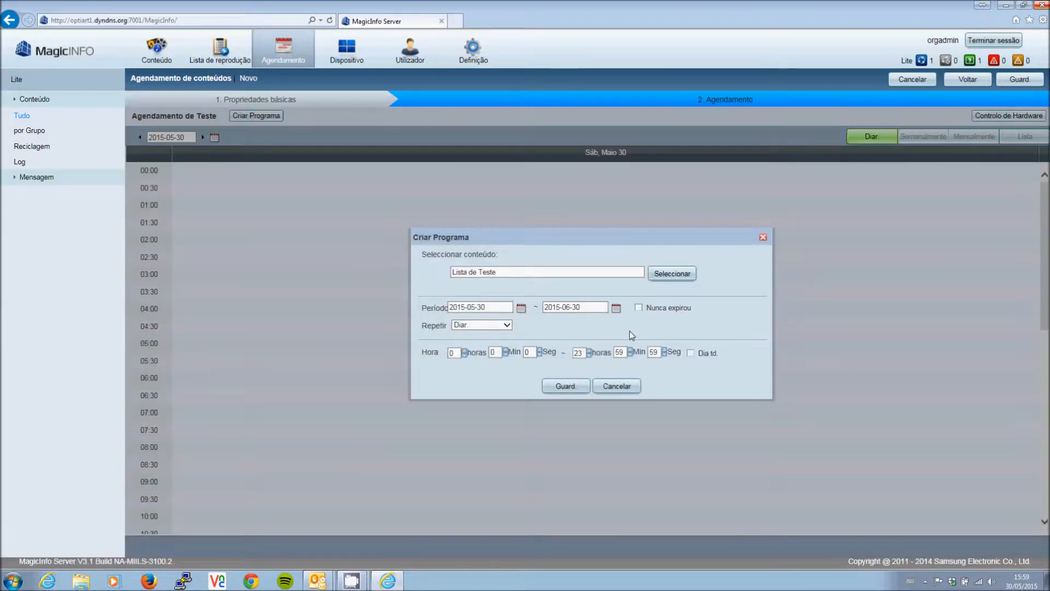
left_click(507, 325)
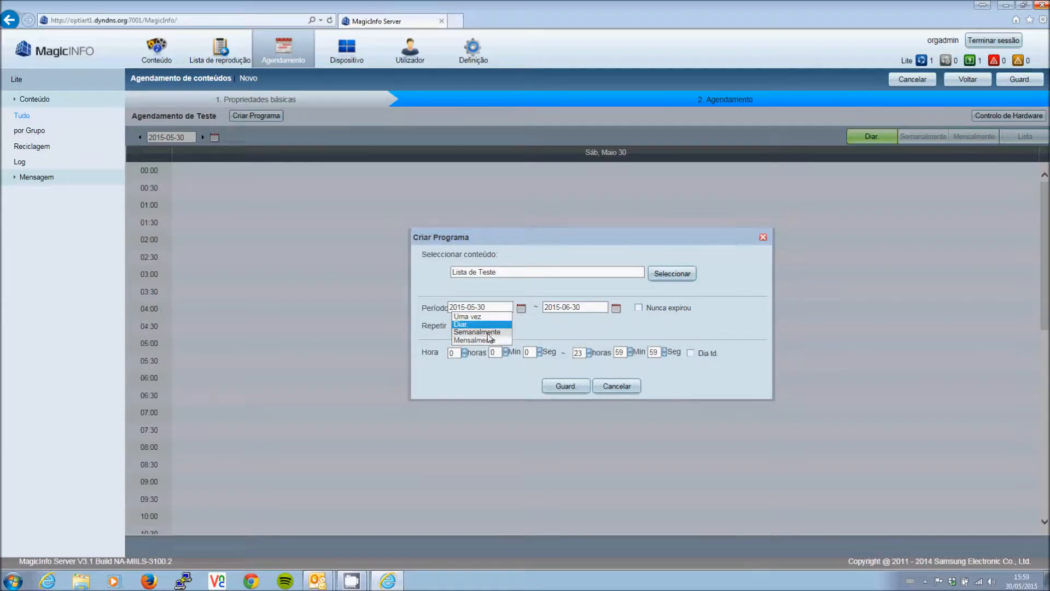
left_click(485, 324)
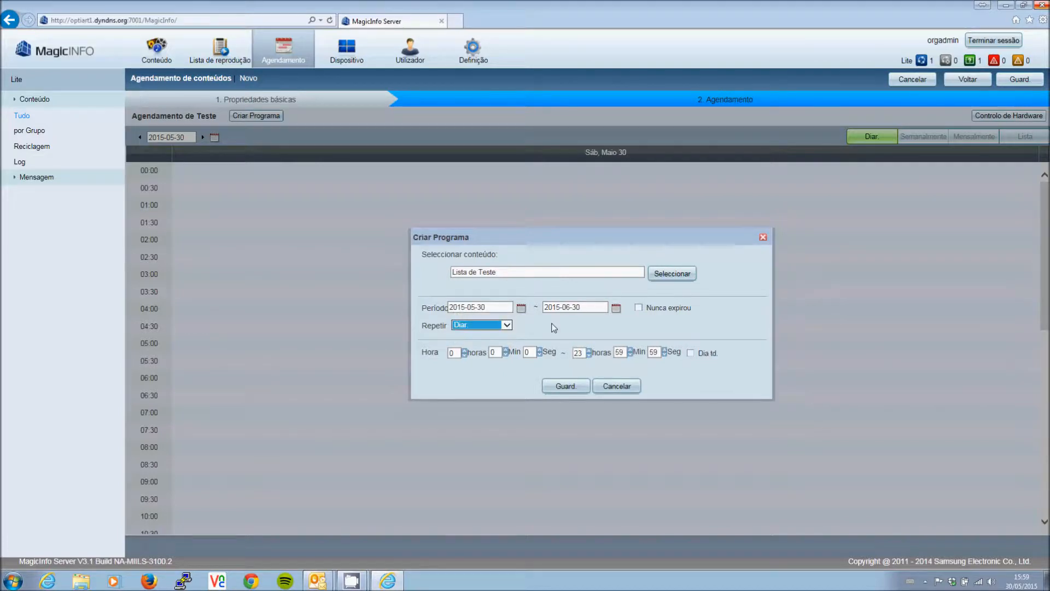
Try custom playback hours for the program, with start hour 9 and end minutes and seconds 30 and 00
left_click(454, 353)
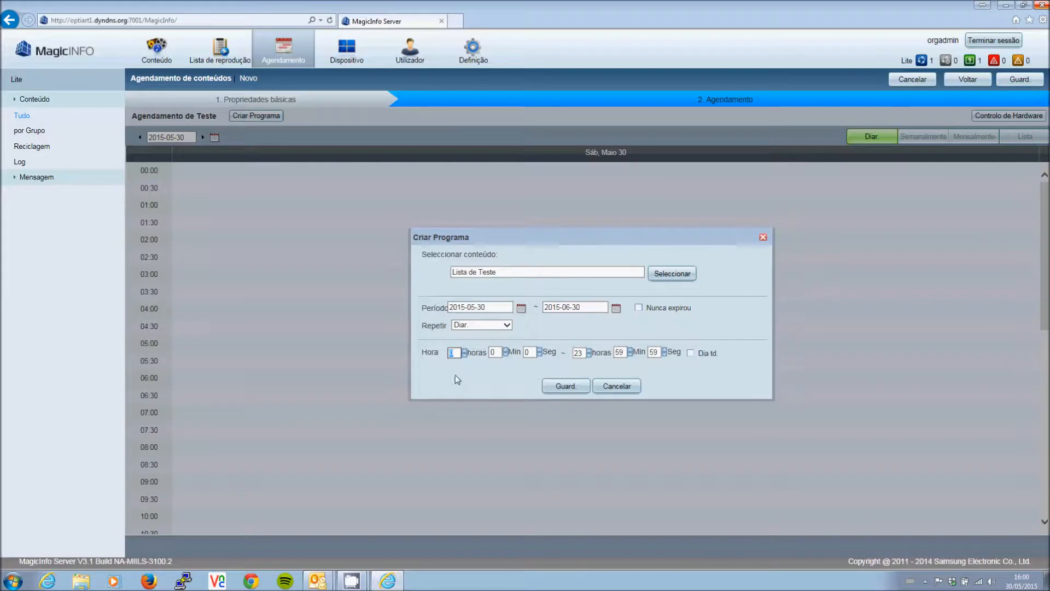
type("9")
left_click(590, 354)
key("Tab")
type("30")
key("Tab")
type("00")
Make the program run all day and save it to the schedule
left_click(691, 353)
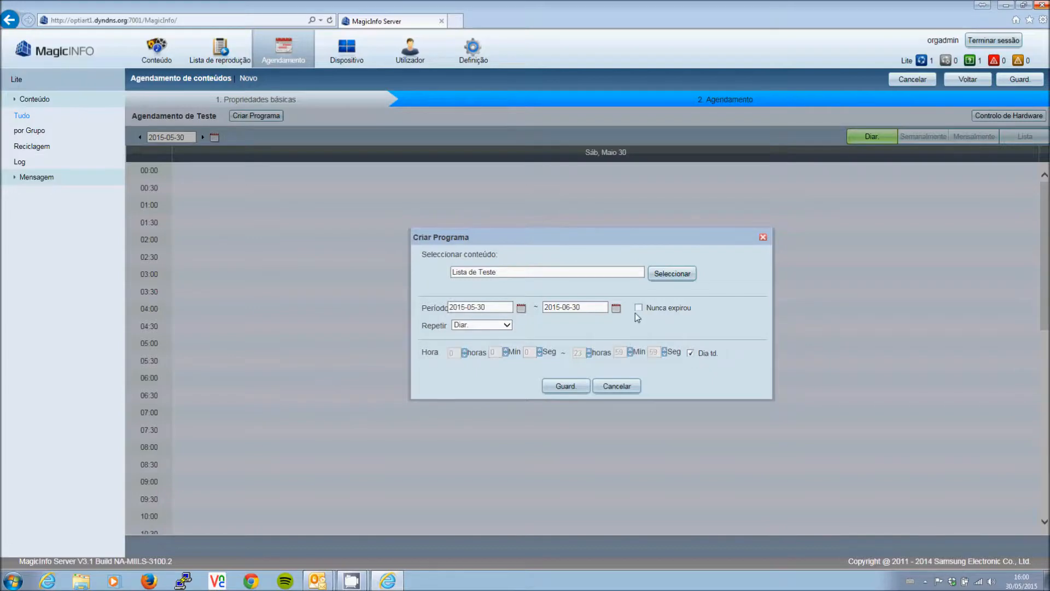
left_click(566, 386)
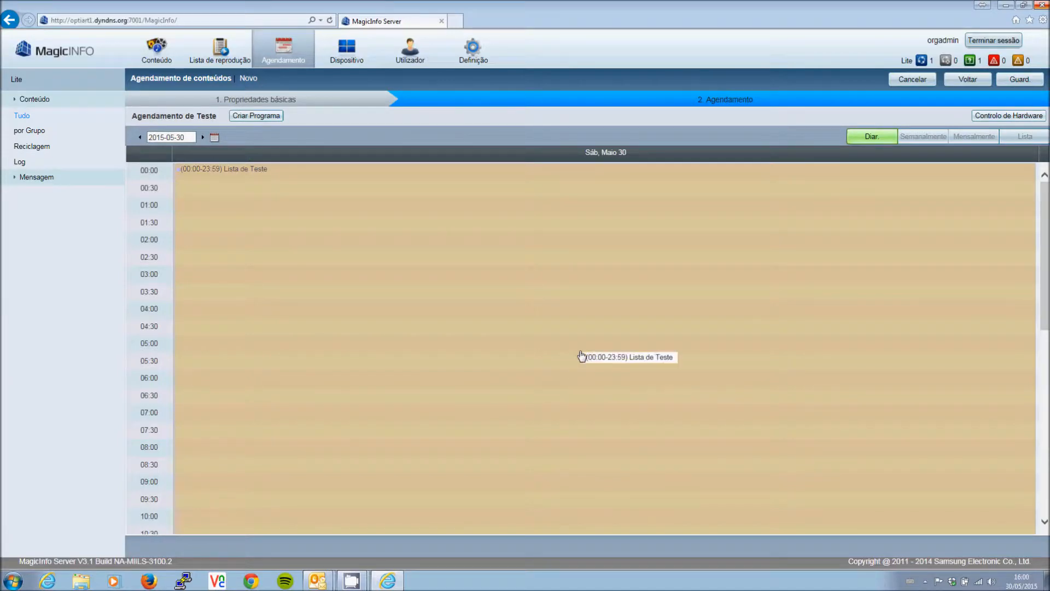
Review the monthly calendar for June 2015 and save the content schedule
mouse_move(1045, 256)
left_mouse_down()
mouse_move(1044, 441)
mouse_move(1045, 259)
left_mouse_up()
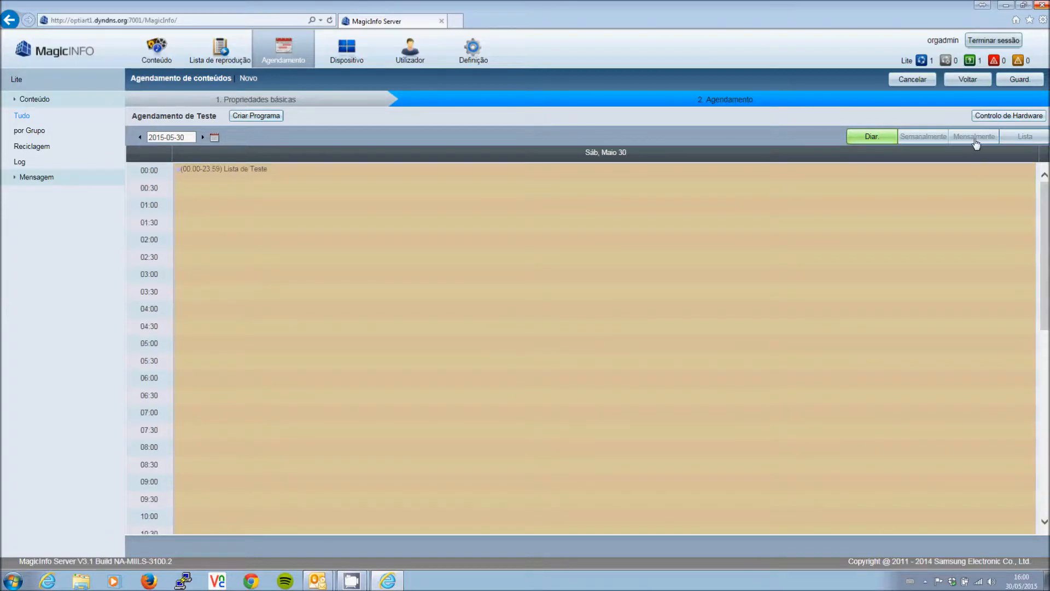
left_click(975, 140)
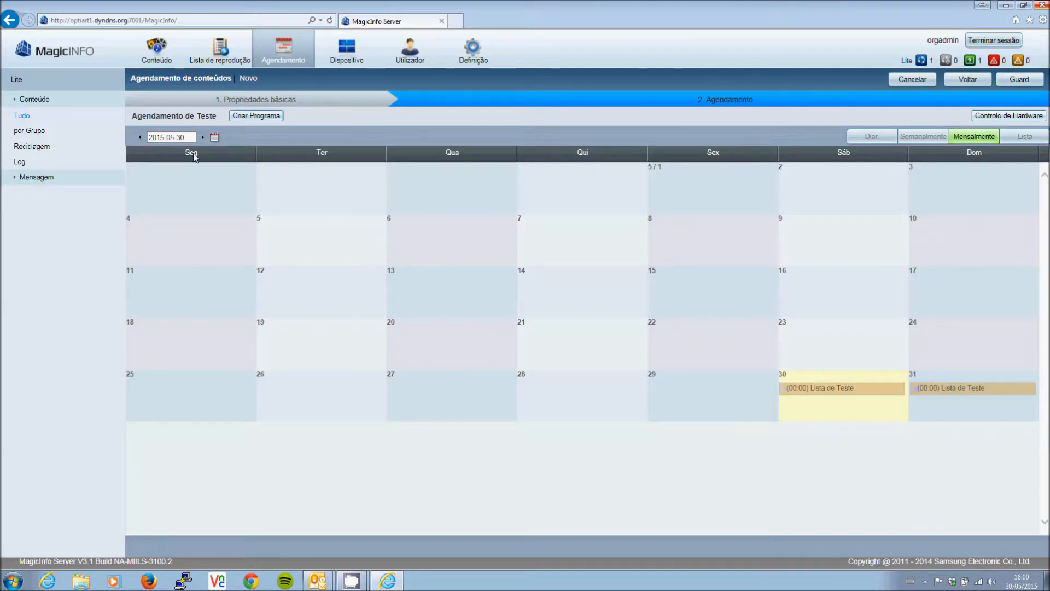
left_click(202, 137)
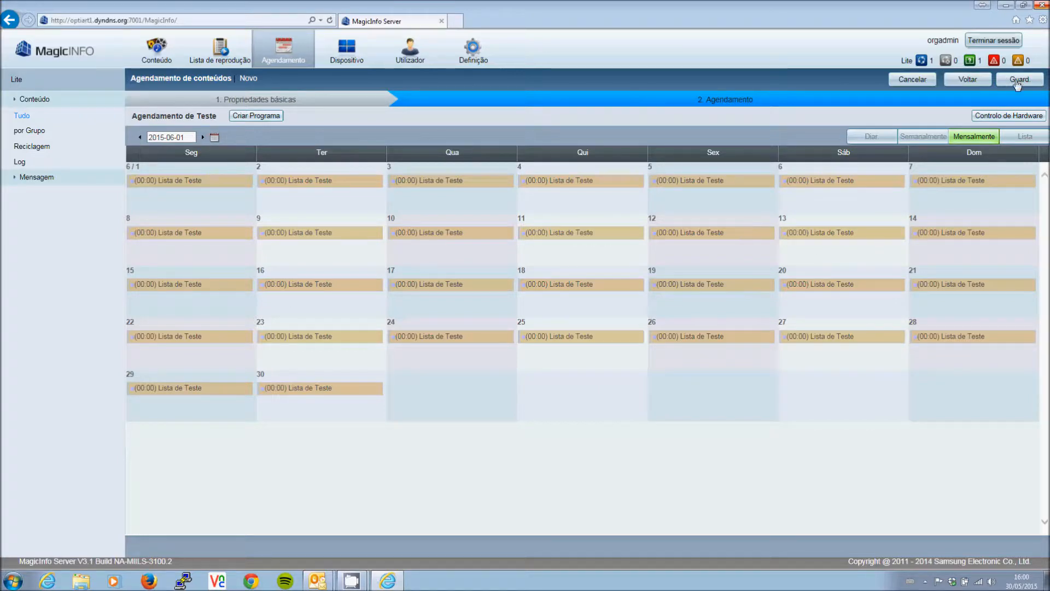
left_click(1017, 82)
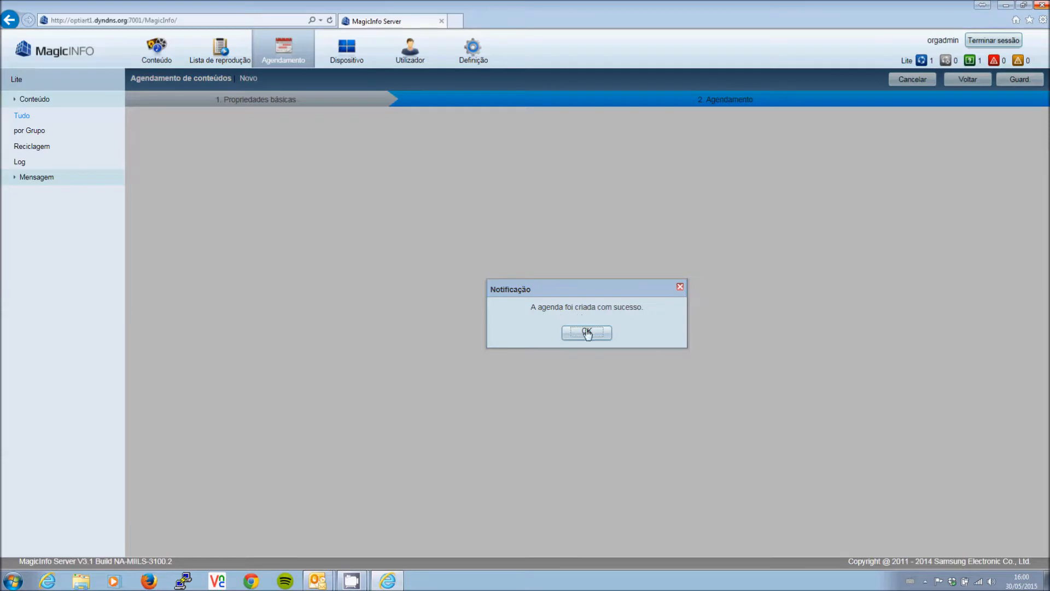
left_click(586, 332)
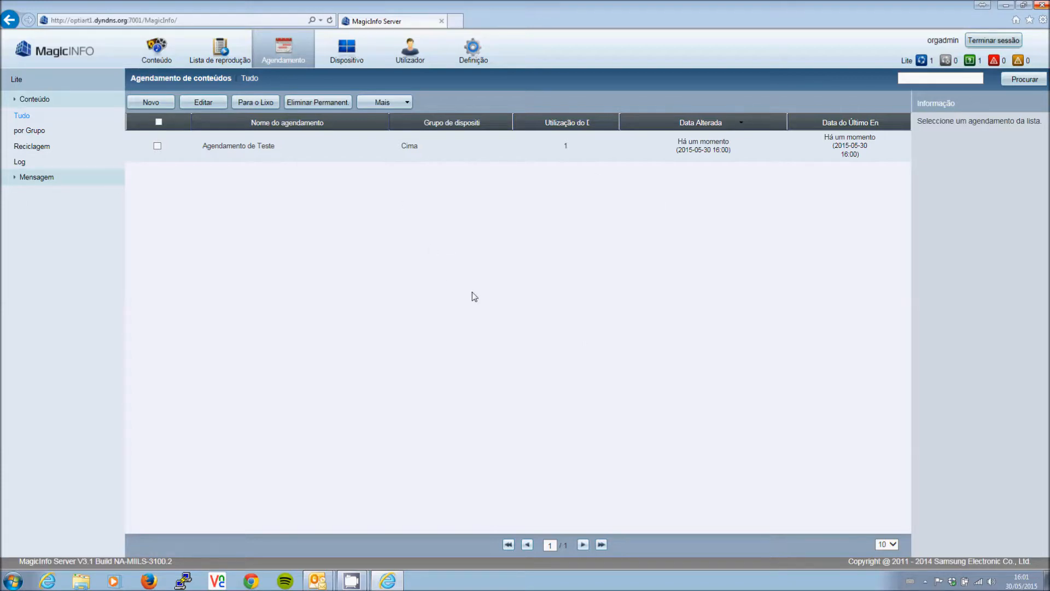
Inspect the UD46D_Cima display's device information, content transfer status and currently playing content
left_click(345, 50)
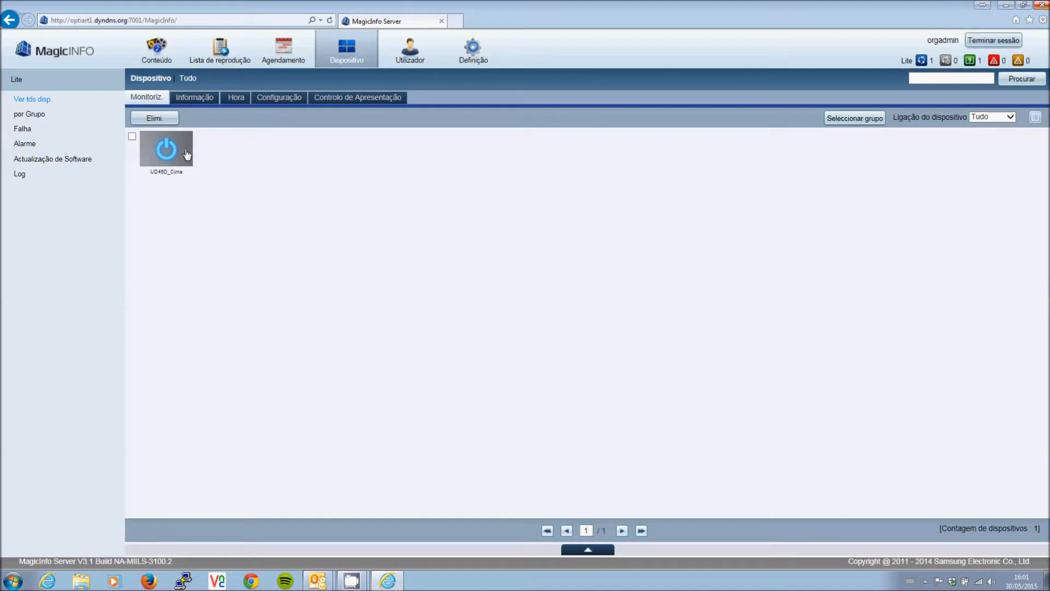
left_click(172, 155)
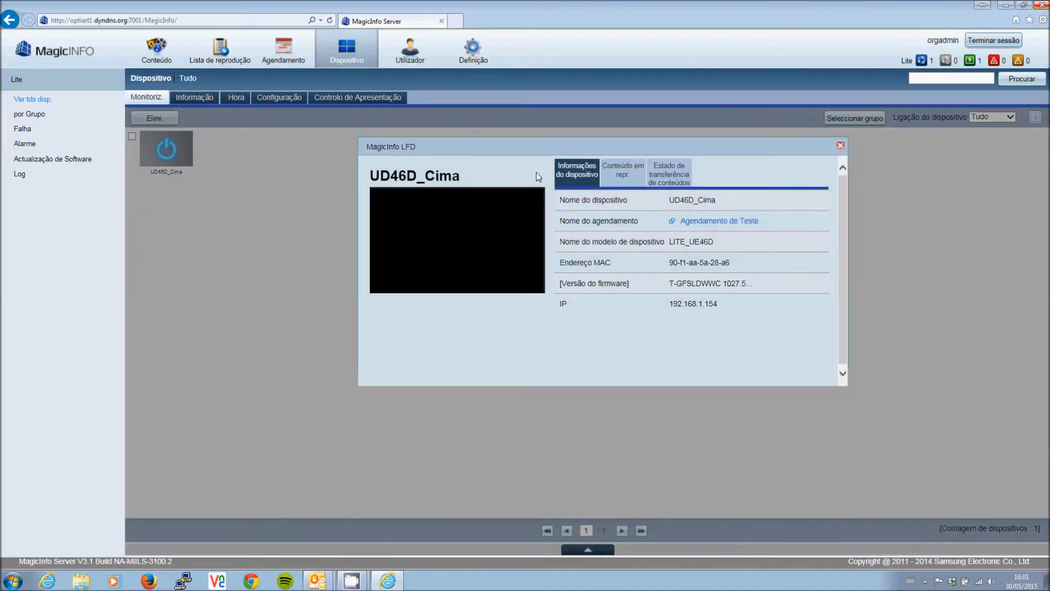
left_click(669, 173)
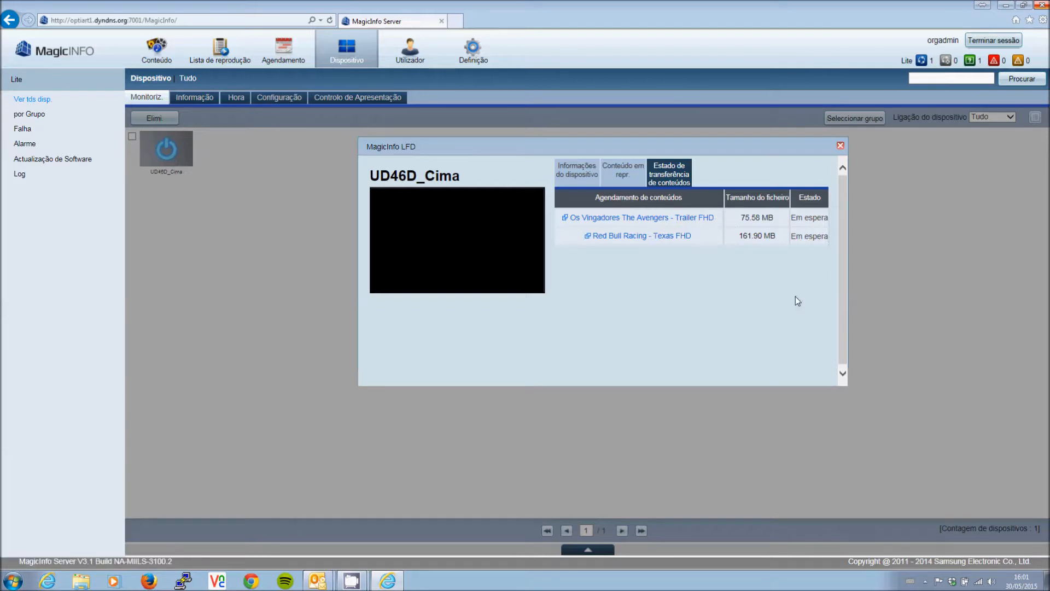
left_click(841, 146)
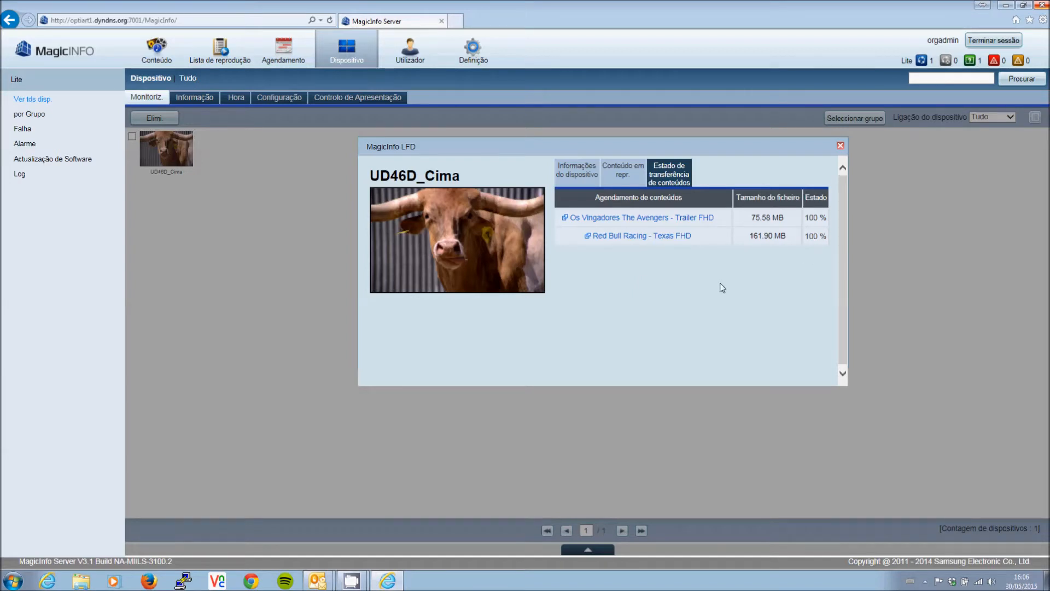
left_click(624, 173)
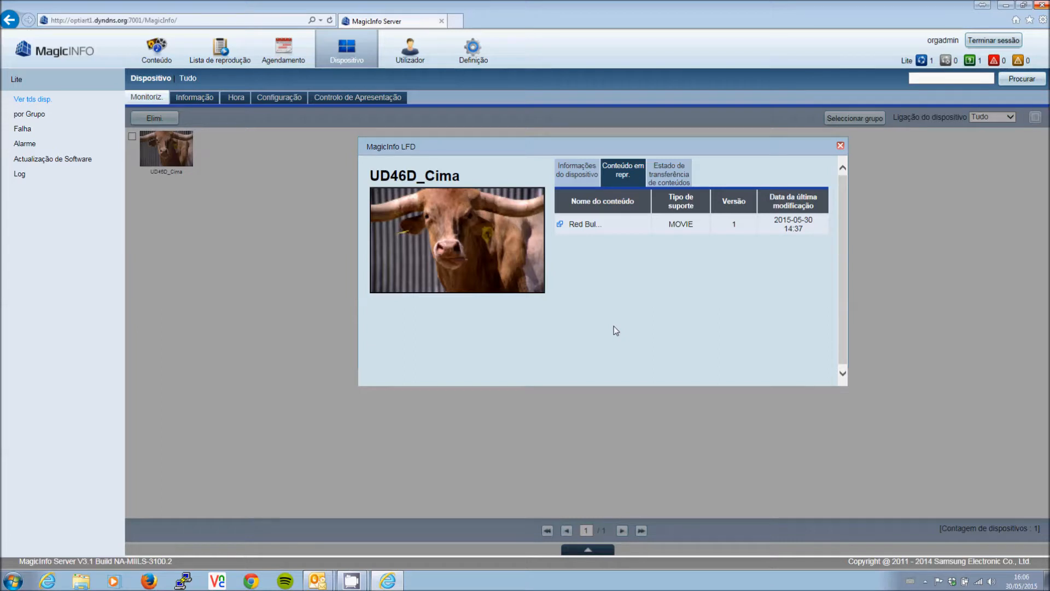
left_click(675, 175)
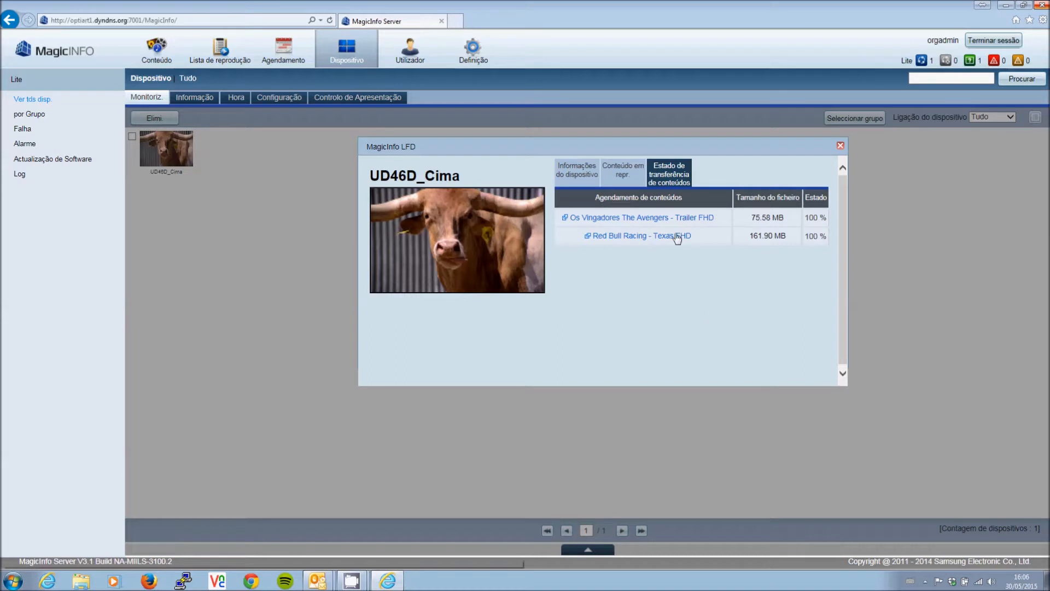
left_click(841, 146)
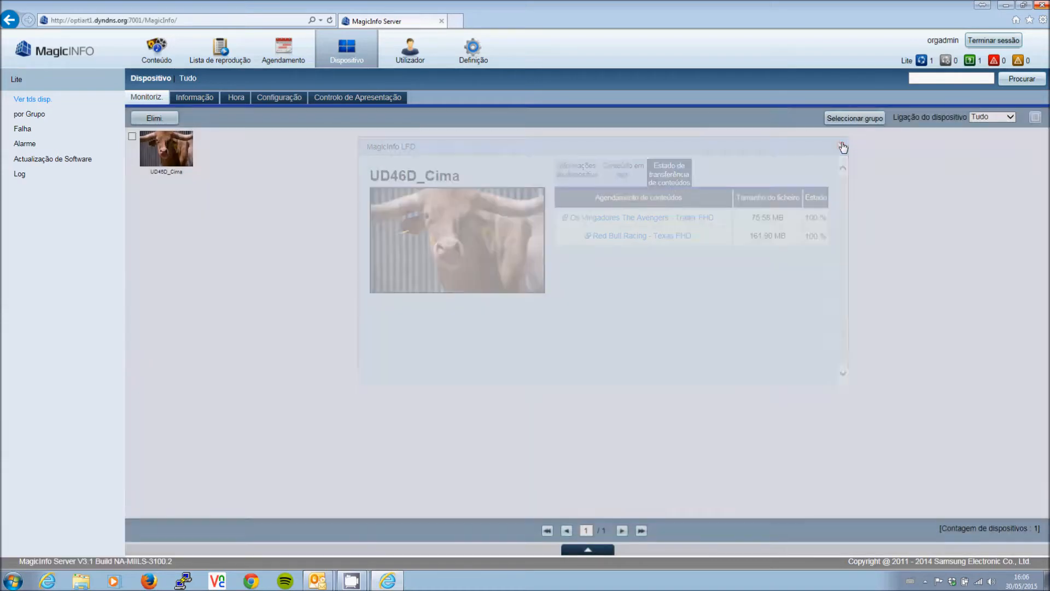
Review the user list and the roles offered for a new user, without adding one
left_click(67, 50)
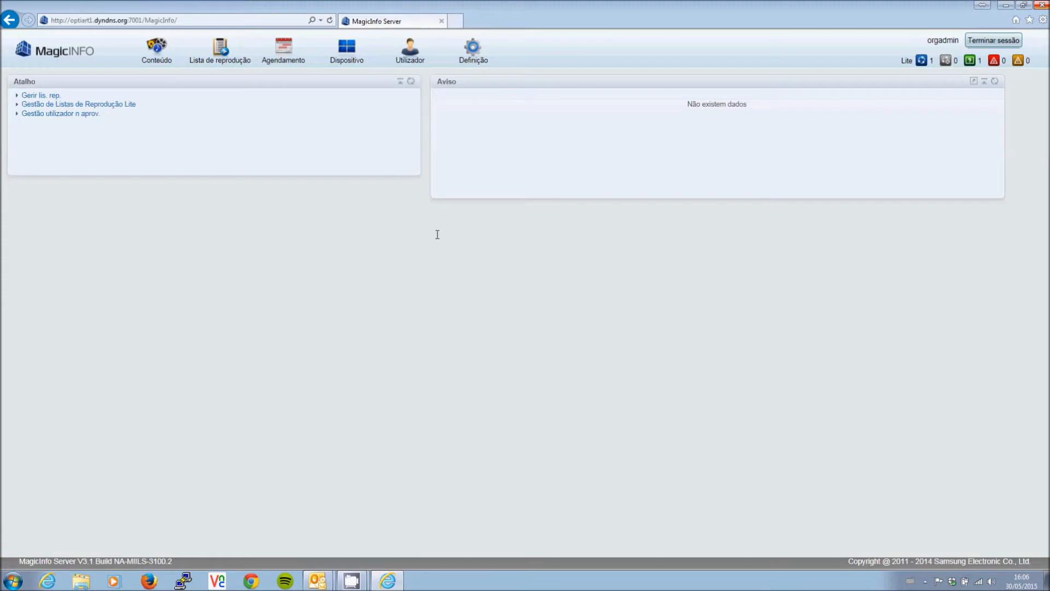
left_click(411, 47)
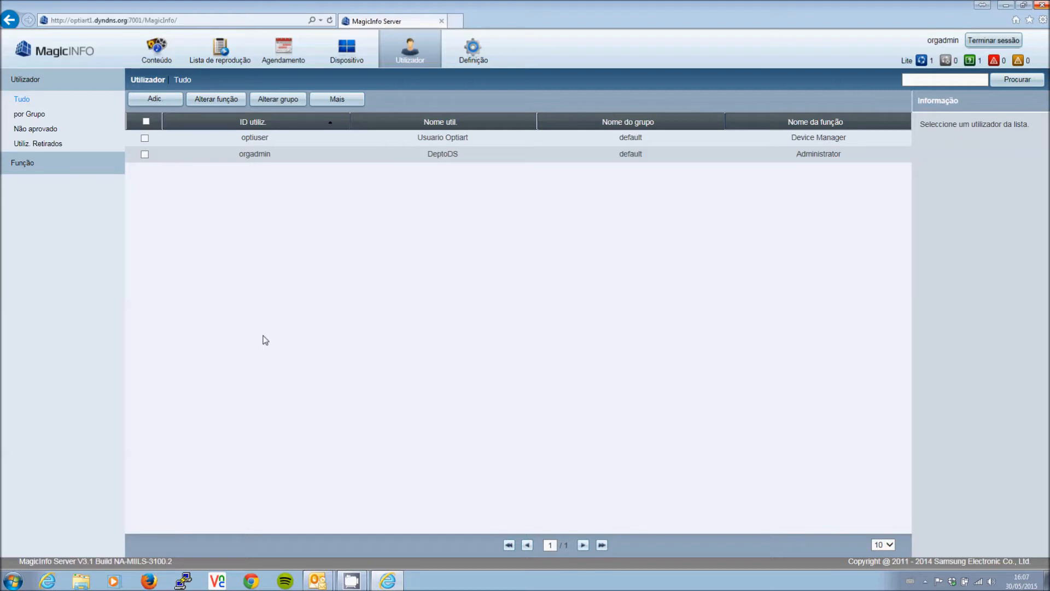
left_click(163, 99)
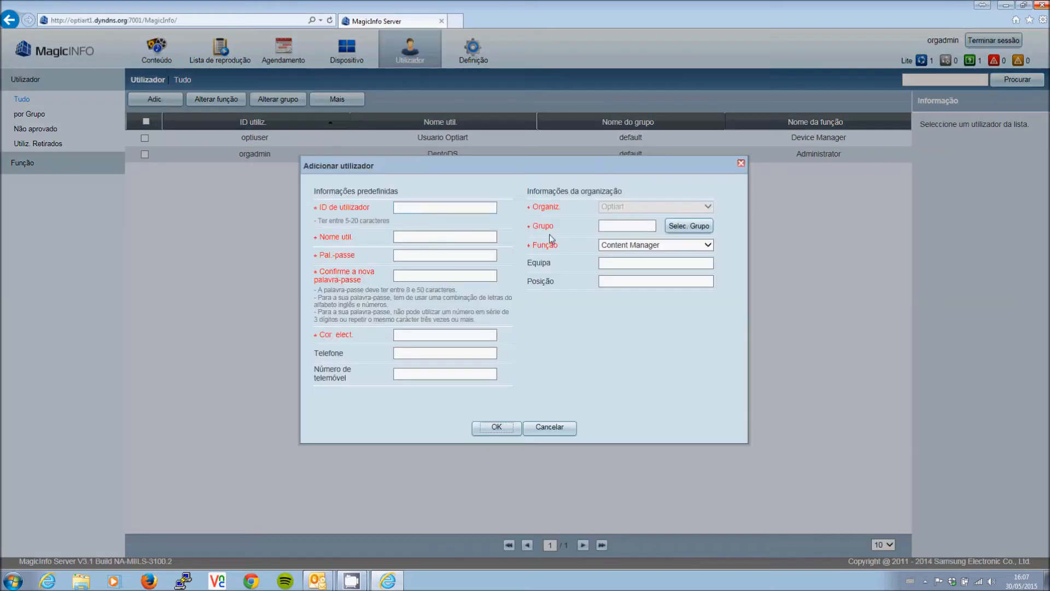
left_click(707, 246)
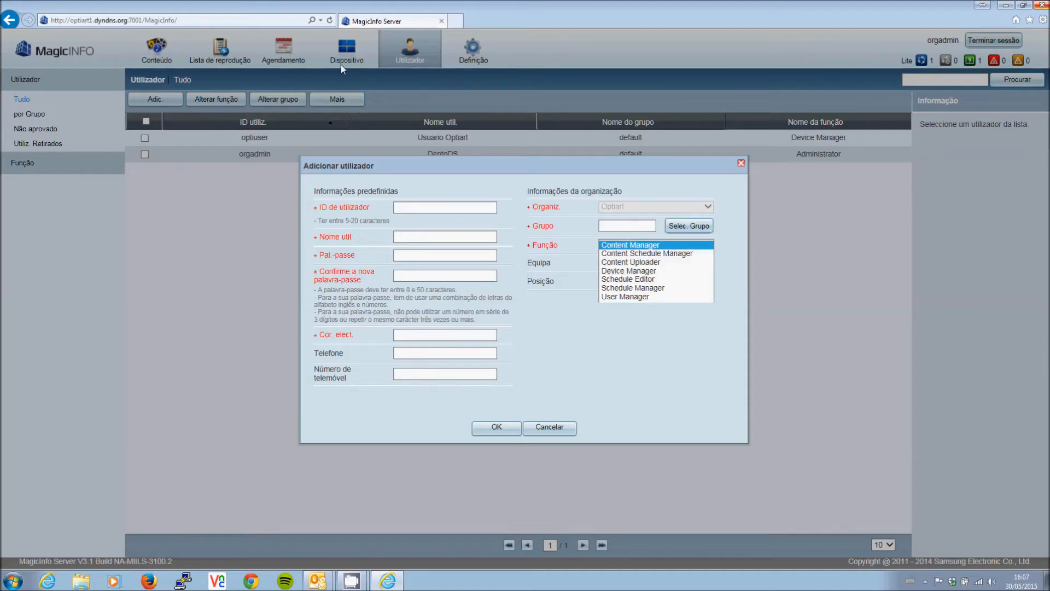
left_click(550, 427)
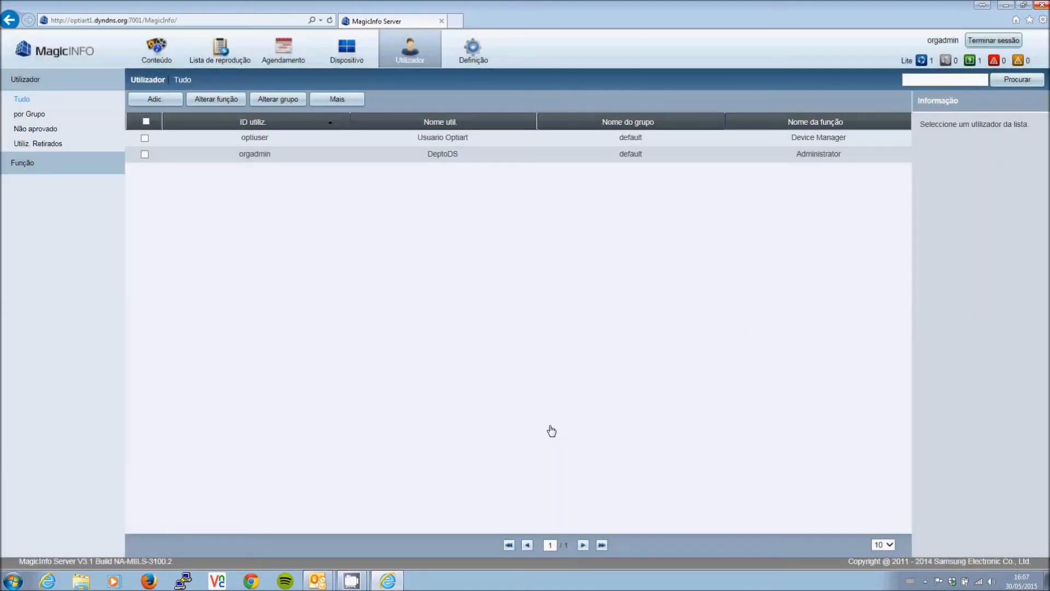
Review the layout and content options for customizing the home page, and leave without saving
left_click(470, 64)
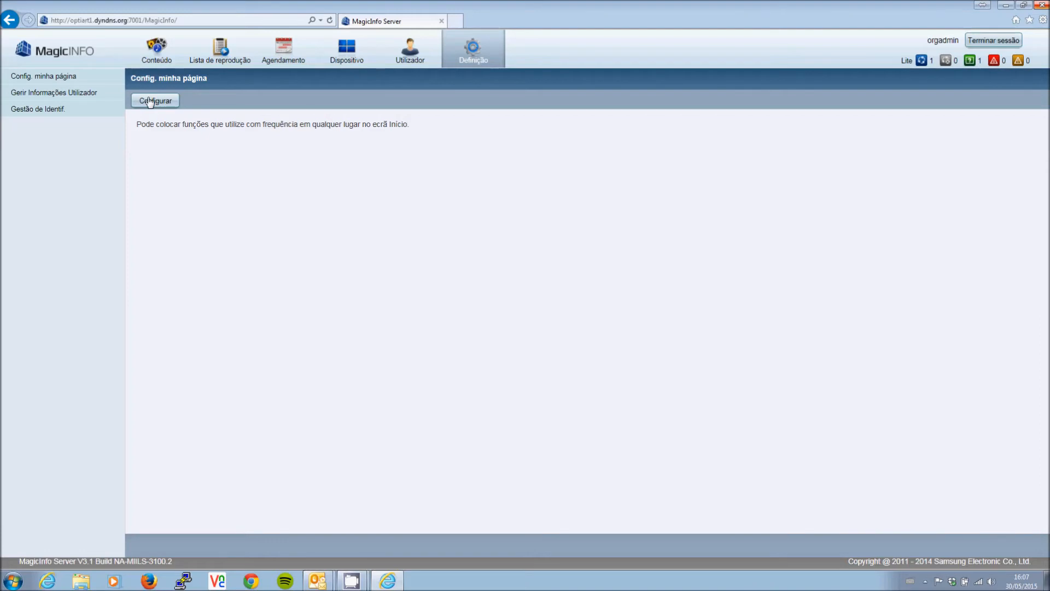
left_click(153, 102)
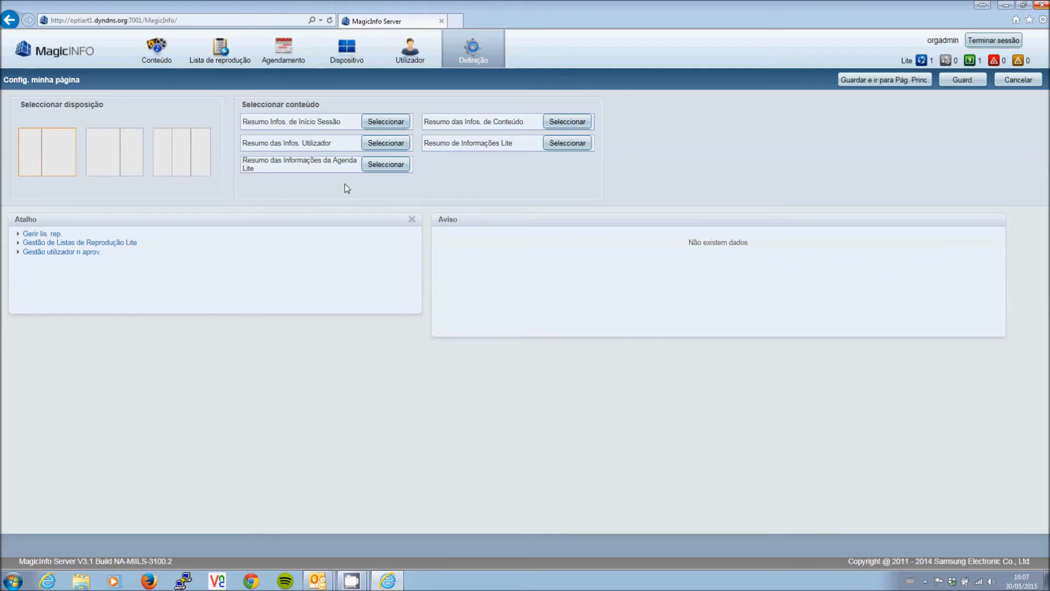
left_click(1013, 81)
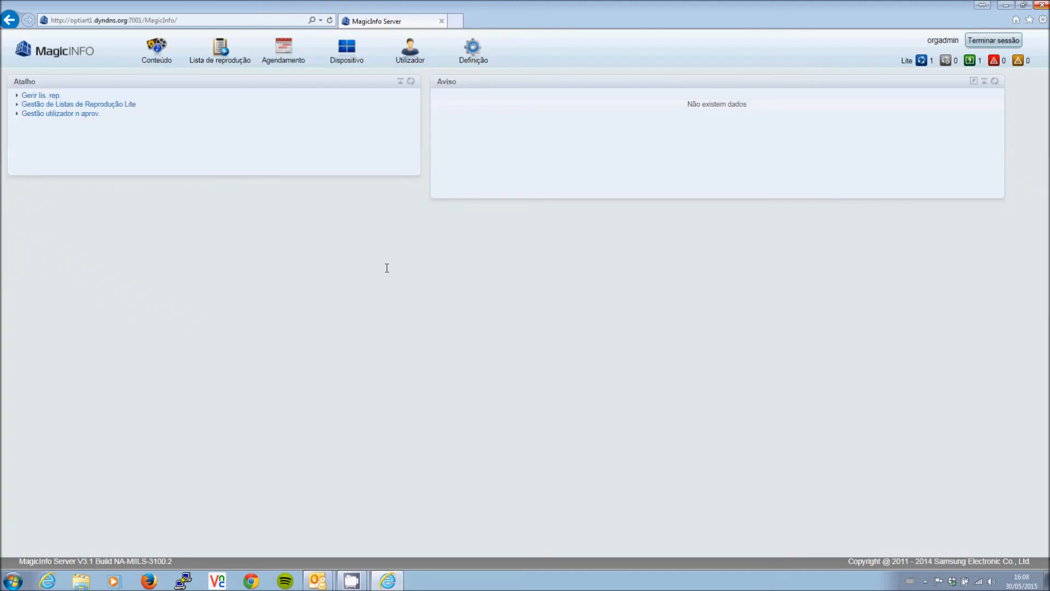